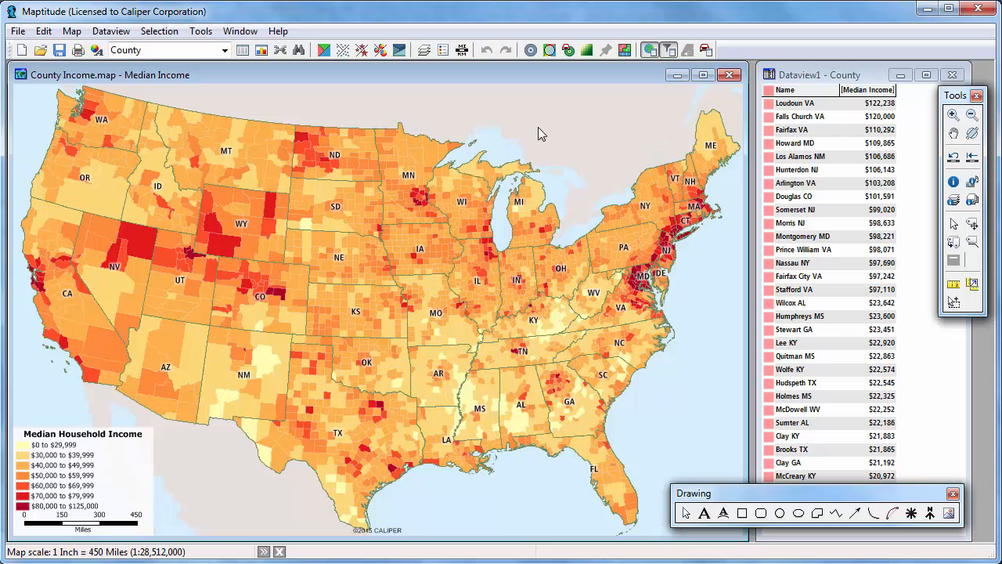
- Create a new layout and set its page orientation to landscape
click(21, 50)
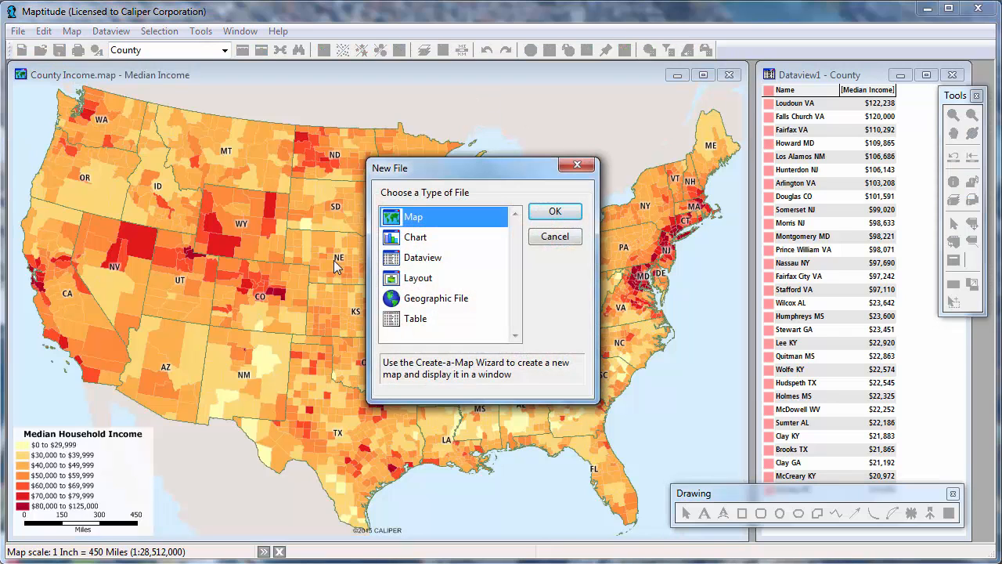
click(424, 277)
click(540, 210)
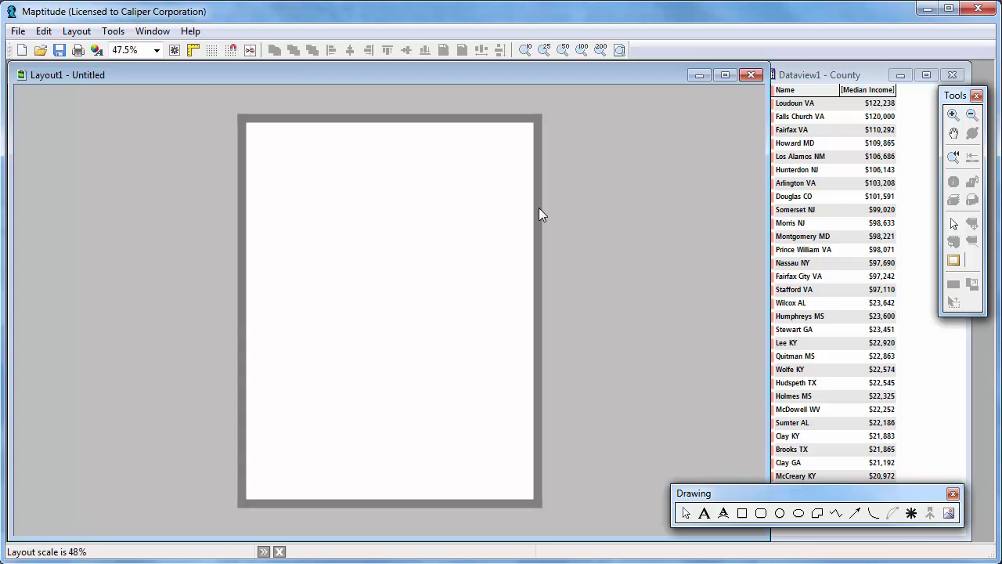
click(96, 50)
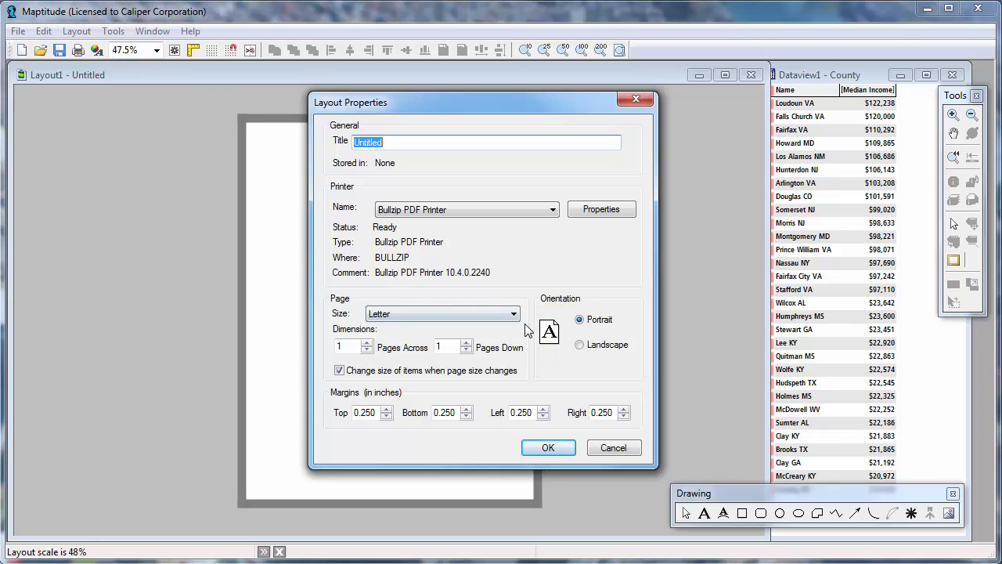
click(580, 345)
click(558, 447)
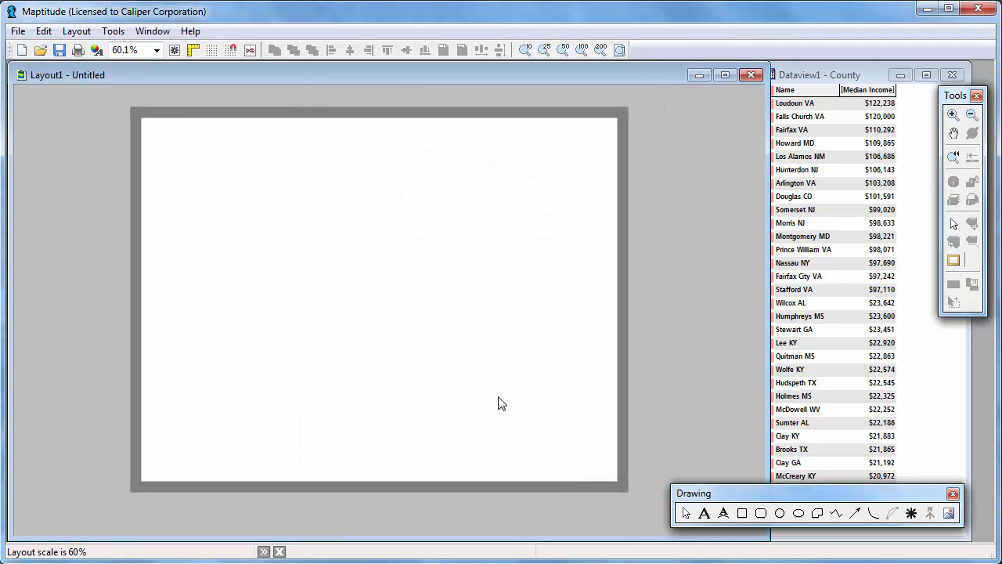
- Show the layout's rulers and snap grid, with marks every Inch & 1/4 Inch
click(175, 52)
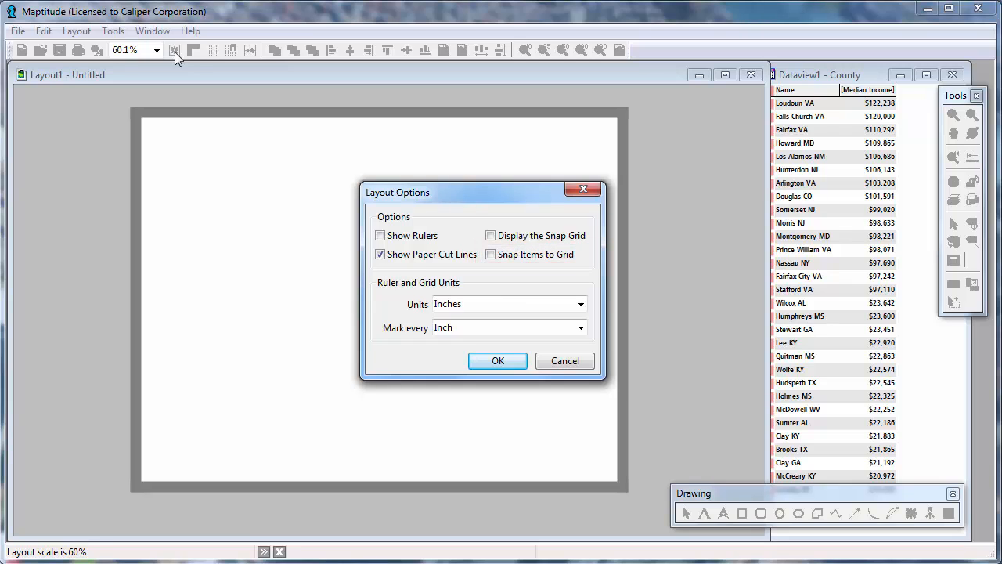
click(380, 236)
click(490, 235)
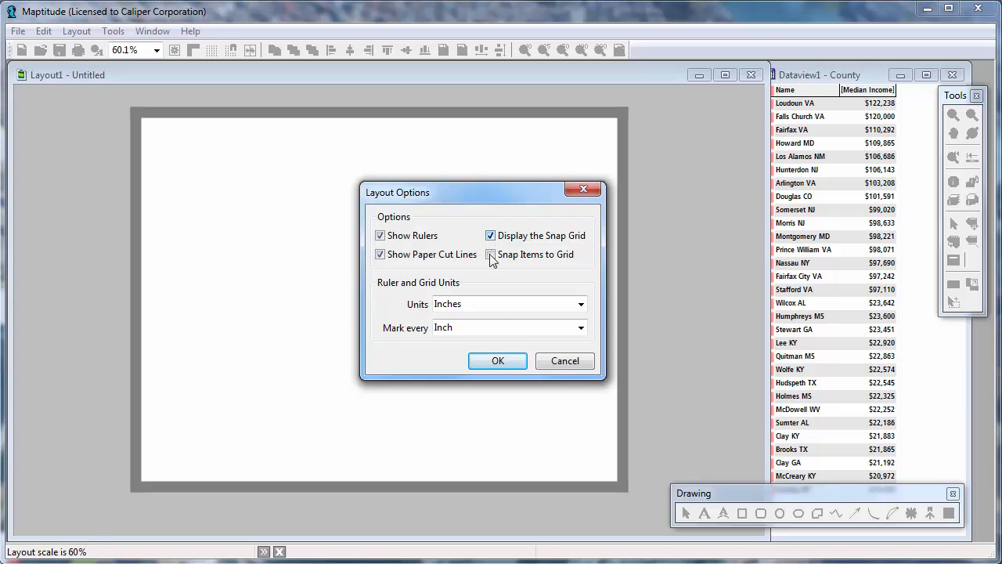
click(495, 327)
click(494, 368)
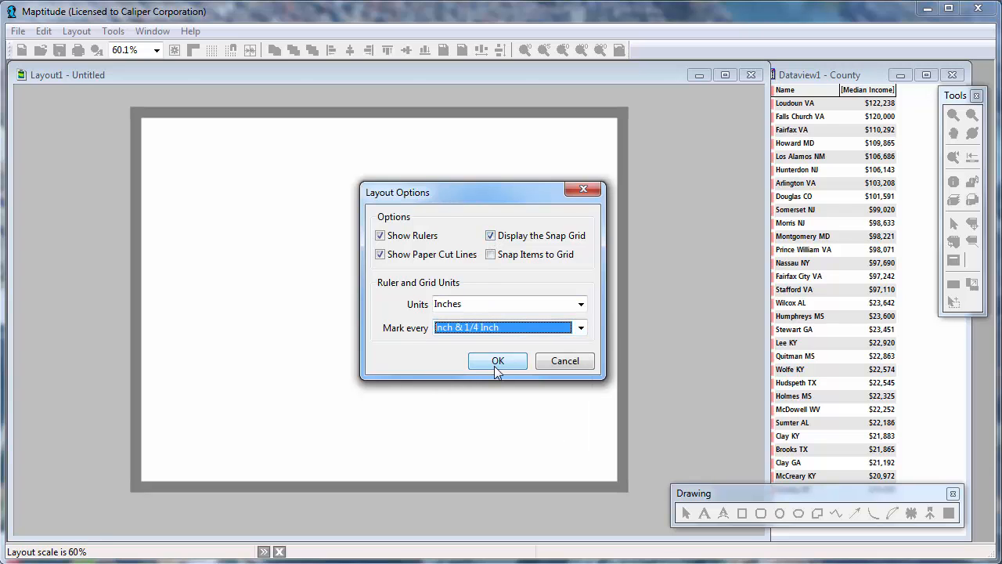
click(496, 368)
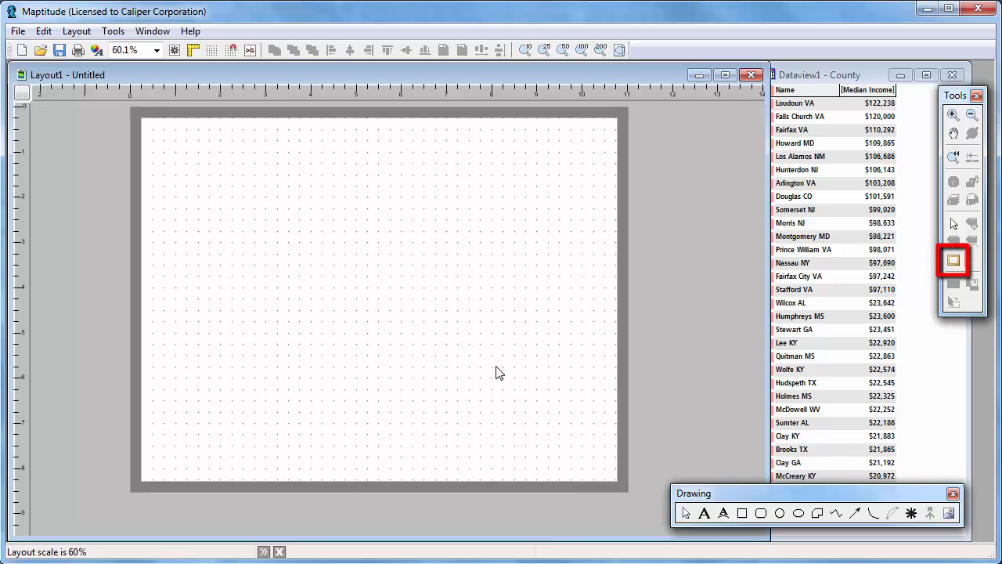
- Place County Income.map mid-page in a frame about 2.6 by 2.4 inches, with fixed-scale printing on and keep aspect ratio off
click(954, 261)
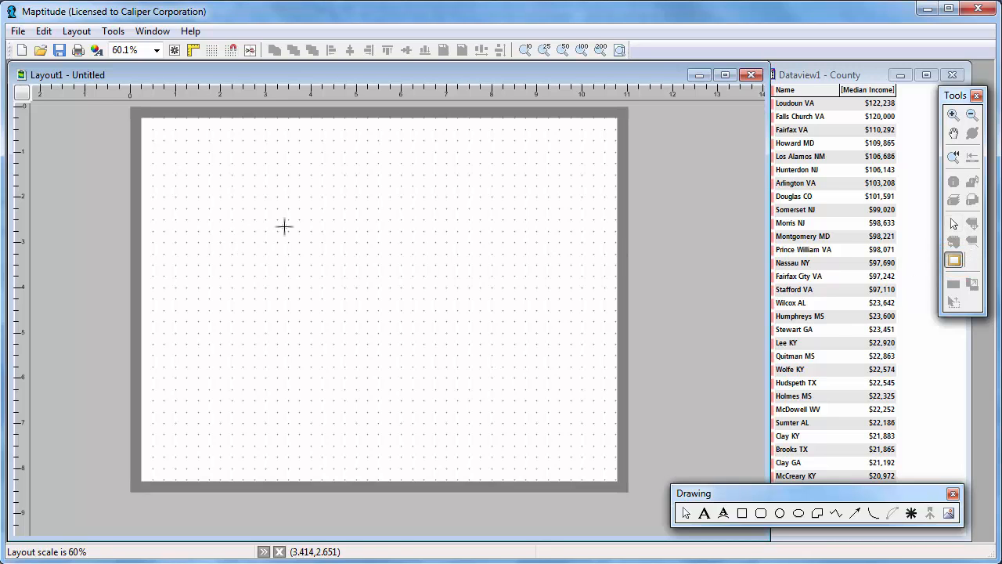
drag(295, 218, 412, 325)
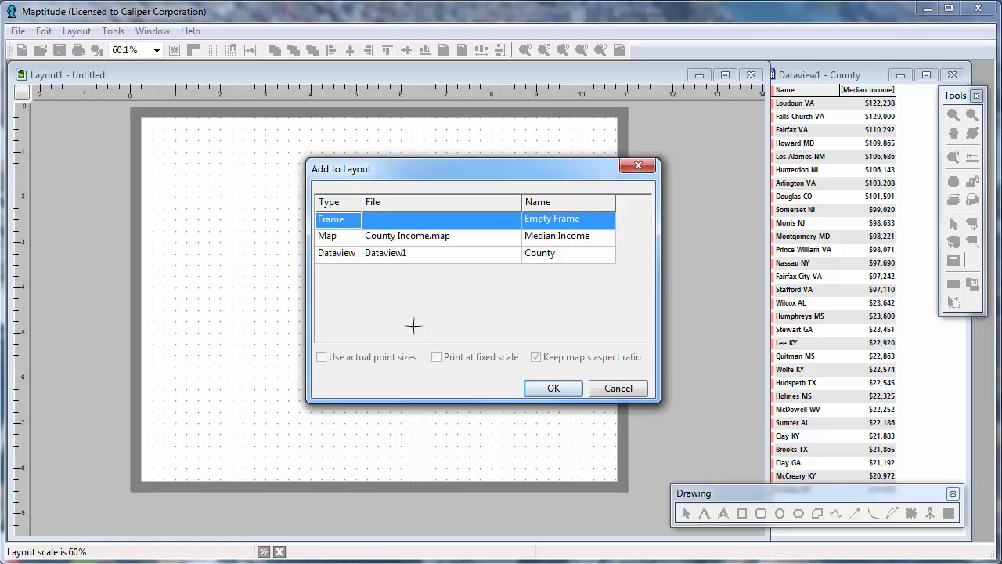
click(397, 236)
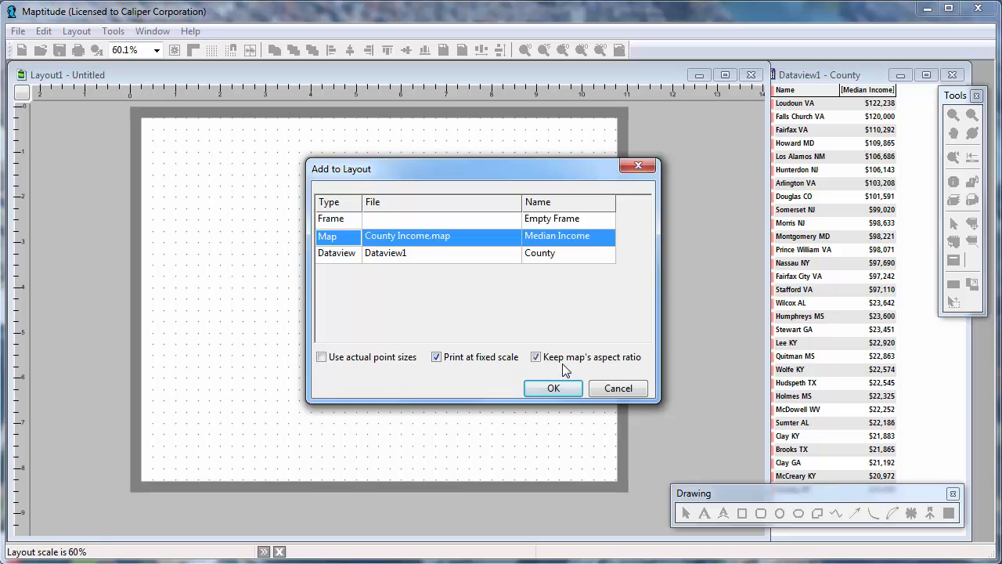
click(537, 358)
click(554, 390)
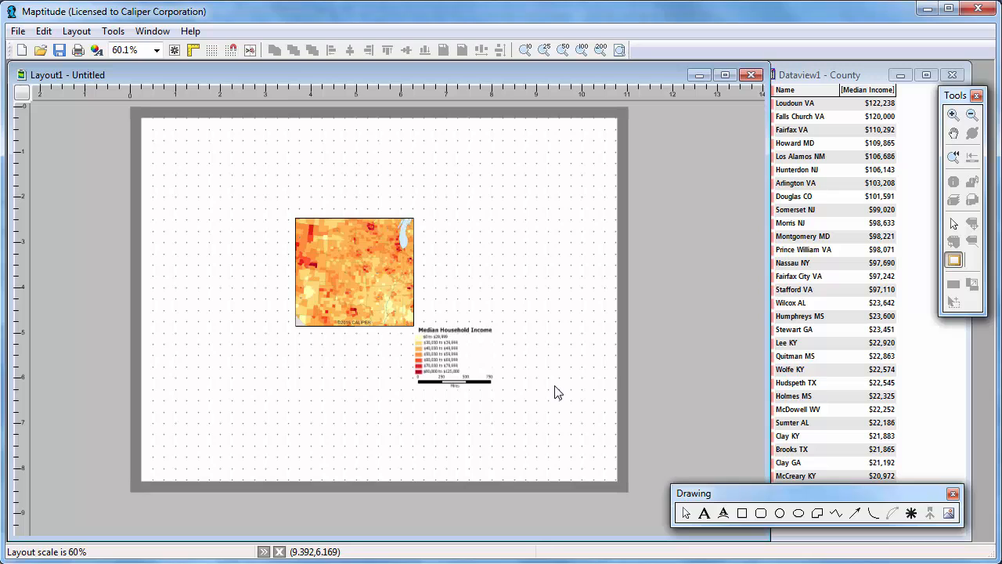
- Enlarge the placed map frame to about 10.3 by 7.5 inches so it covers most of the page
click(953, 222)
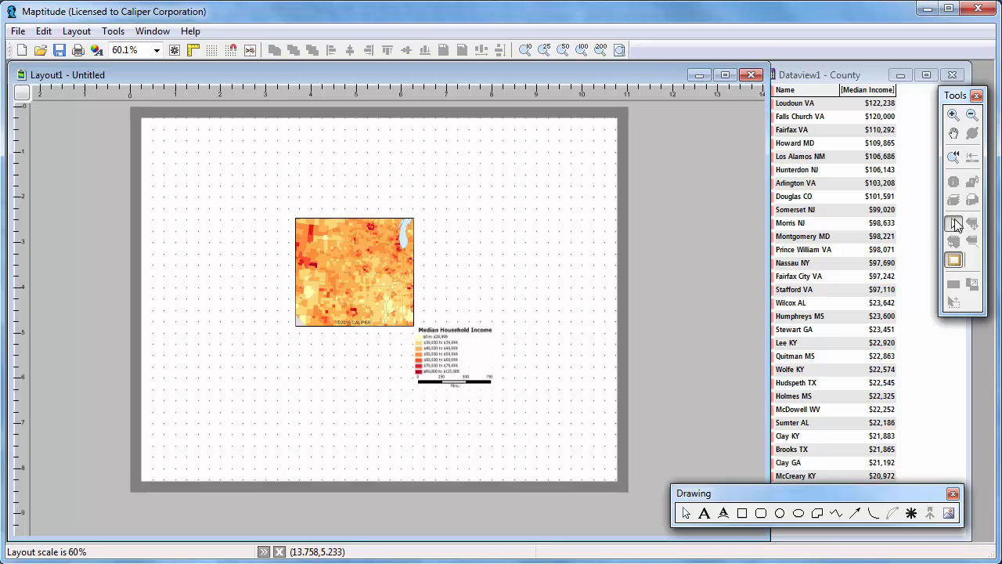
click(357, 287)
drag(295, 218, 152, 126)
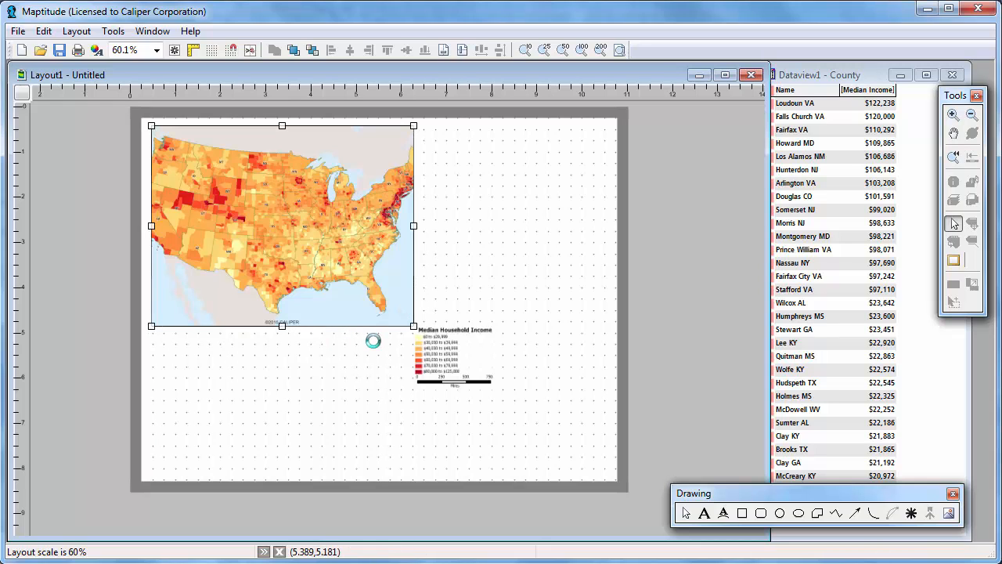
drag(413, 326, 616, 469)
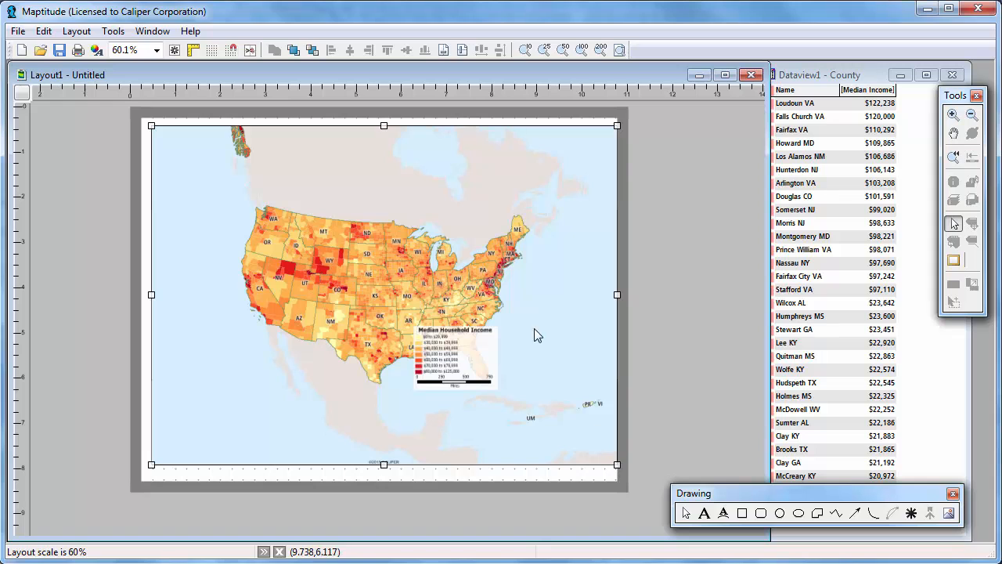
- Delete the fixed-scale map frame from the layout
right_click(512, 247)
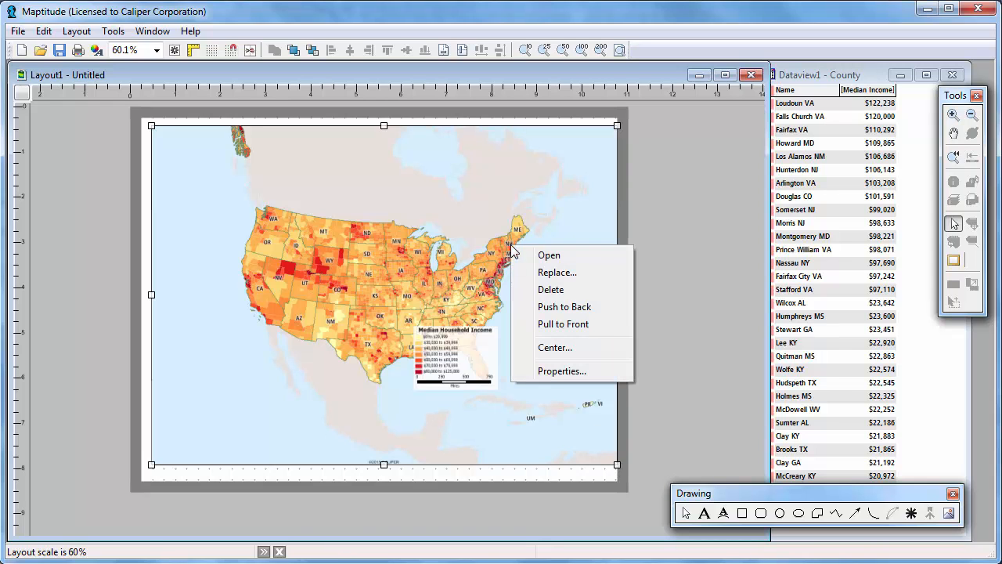
click(550, 291)
click(523, 324)
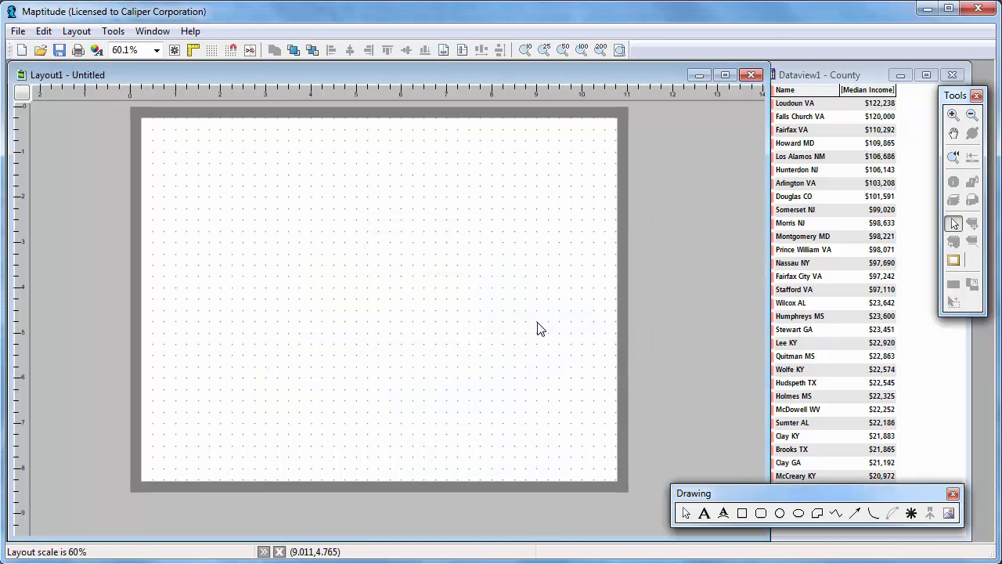
- Draw a frame about 7.1 by 5.1 inches and fill it with County Income.map, fixed-scale printing off and aspect ratio kept
click(954, 261)
drag(153, 153, 475, 381)
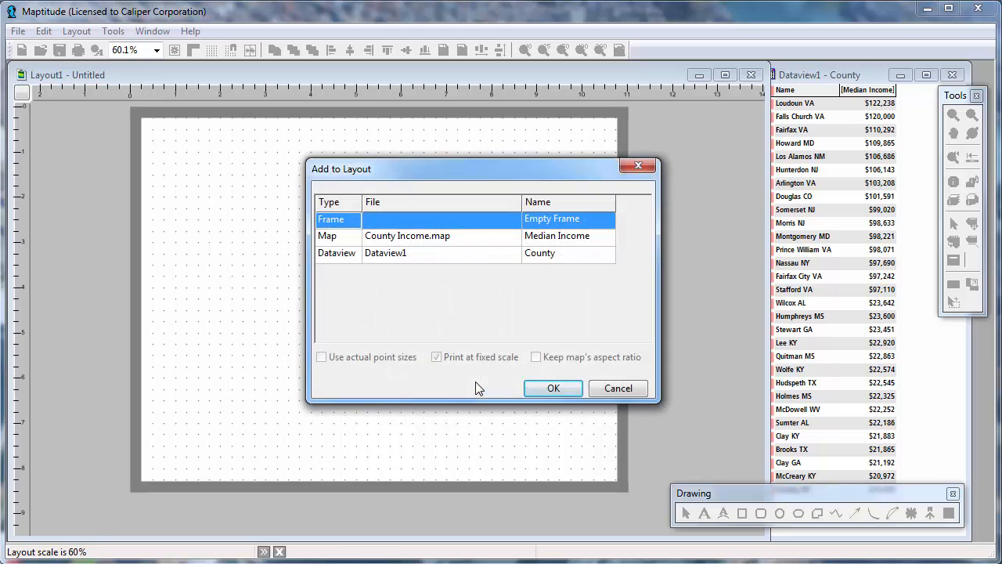
click(447, 238)
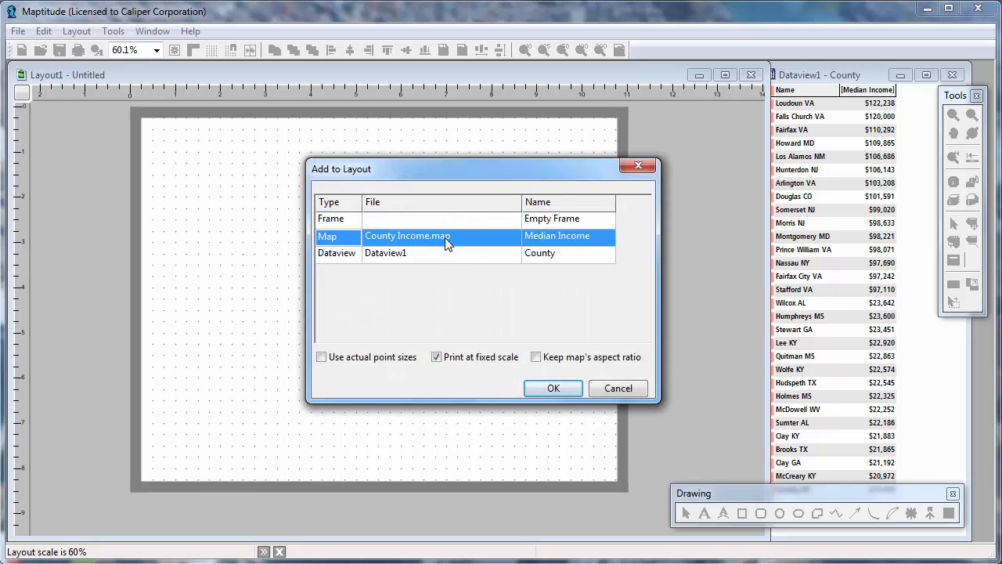
click(437, 357)
click(536, 357)
click(551, 390)
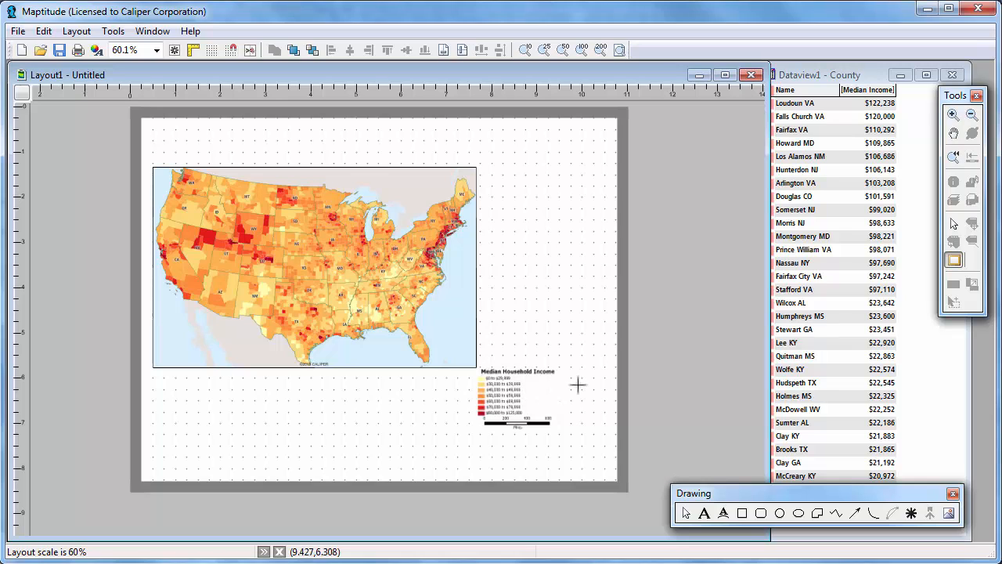
- Enlarge the map frame up and to the right to about 7.8 by 5.2 inches
click(953, 225)
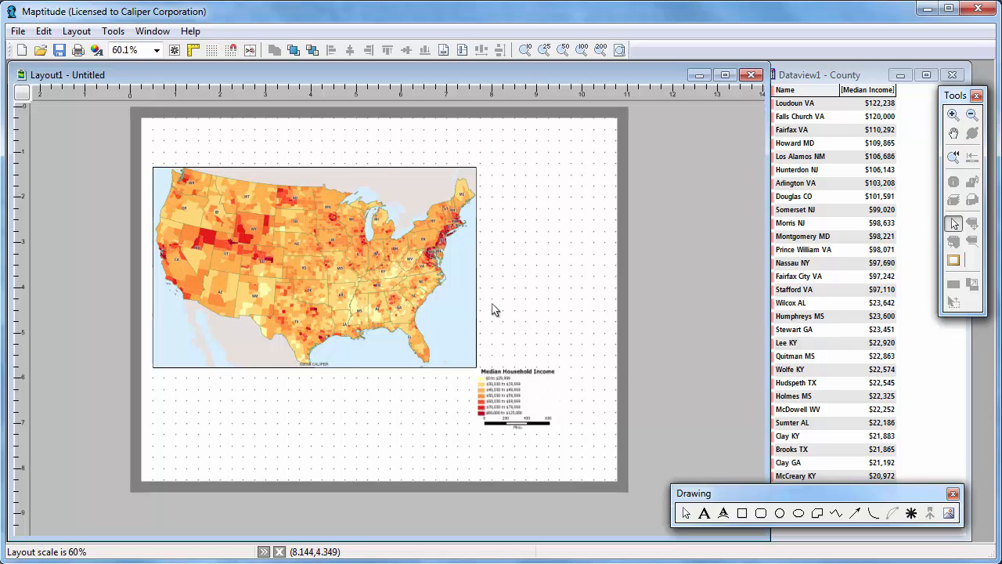
click(462, 312)
drag(478, 167, 509, 135)
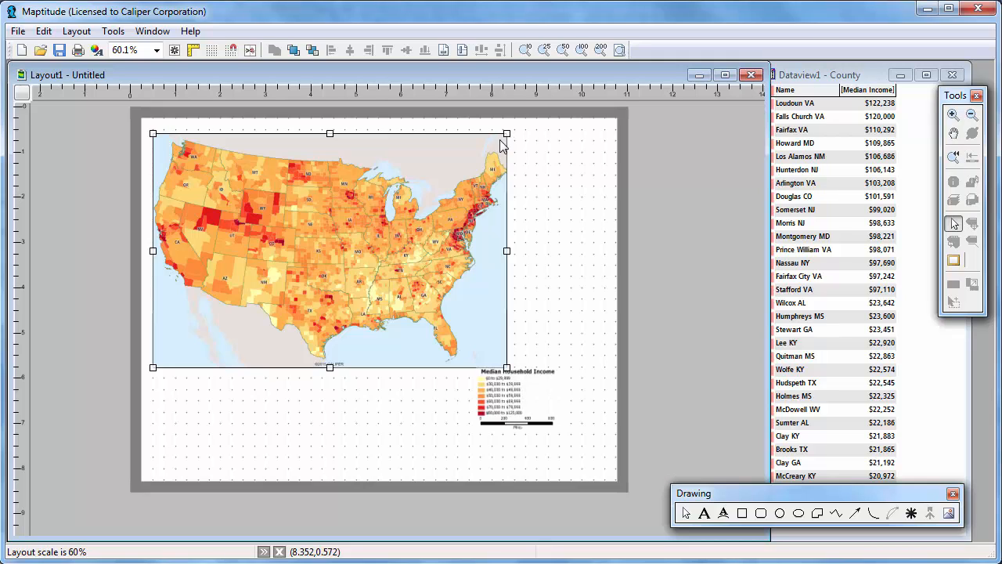
- Open the layout's map in its own window and find the U.S. state HI with zoom to fit
double_click(429, 202)
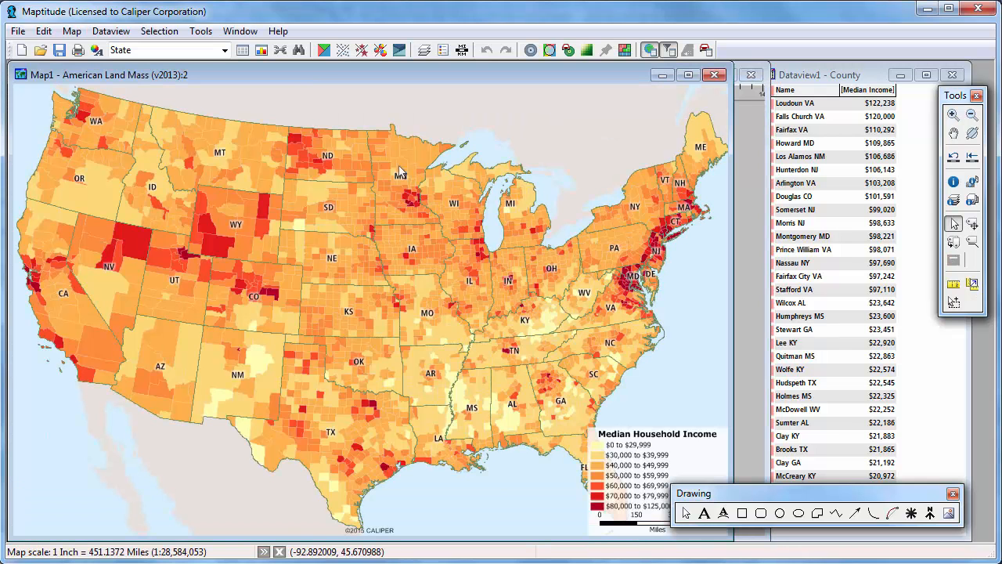
click(299, 53)
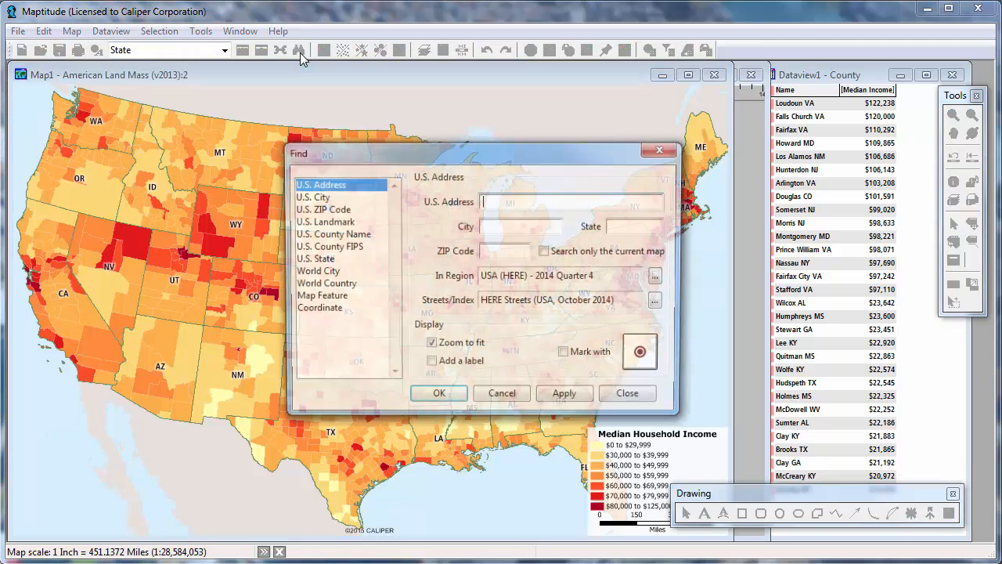
click(332, 260)
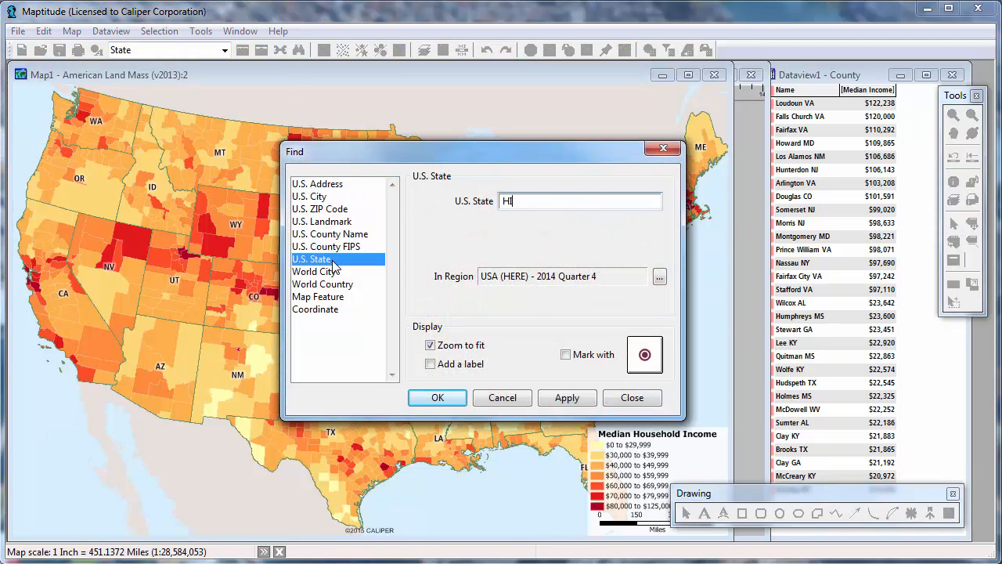
click(417, 400)
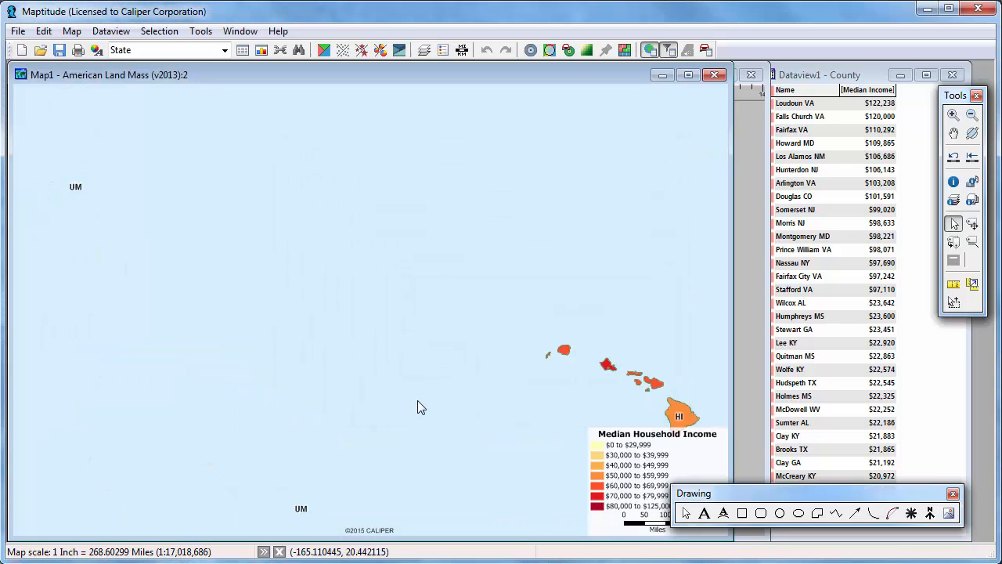
- Fill the map view with the main Hawaiian islands, hide the legend, and shrink the map window to a small inset size
click(953, 114)
drag(537, 340, 705, 443)
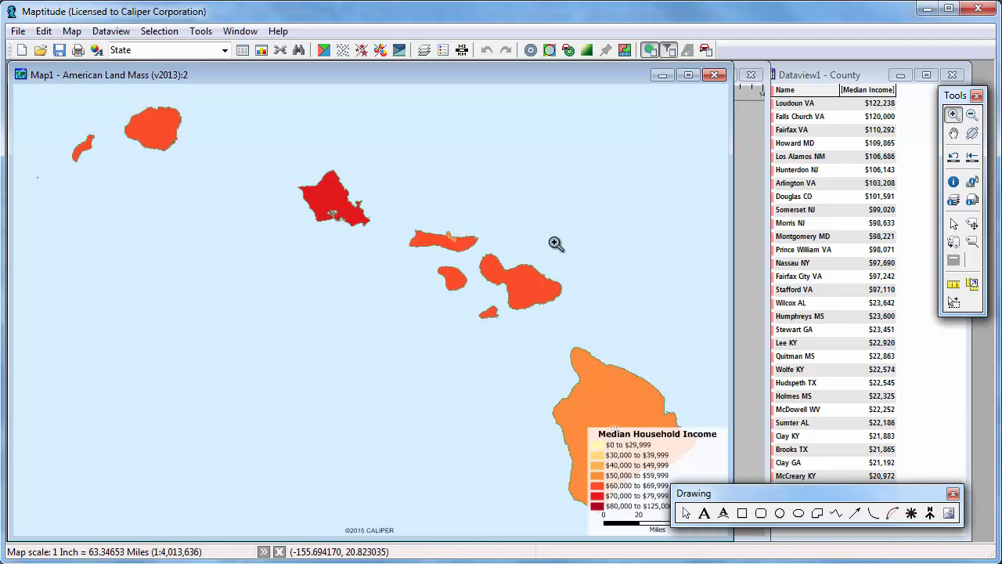
click(443, 52)
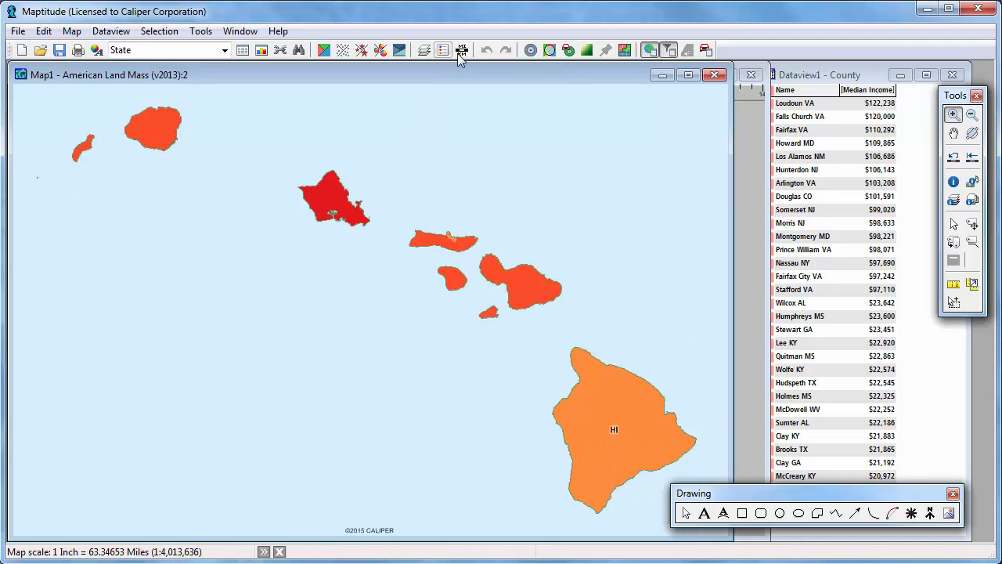
drag(728, 61, 180, 403)
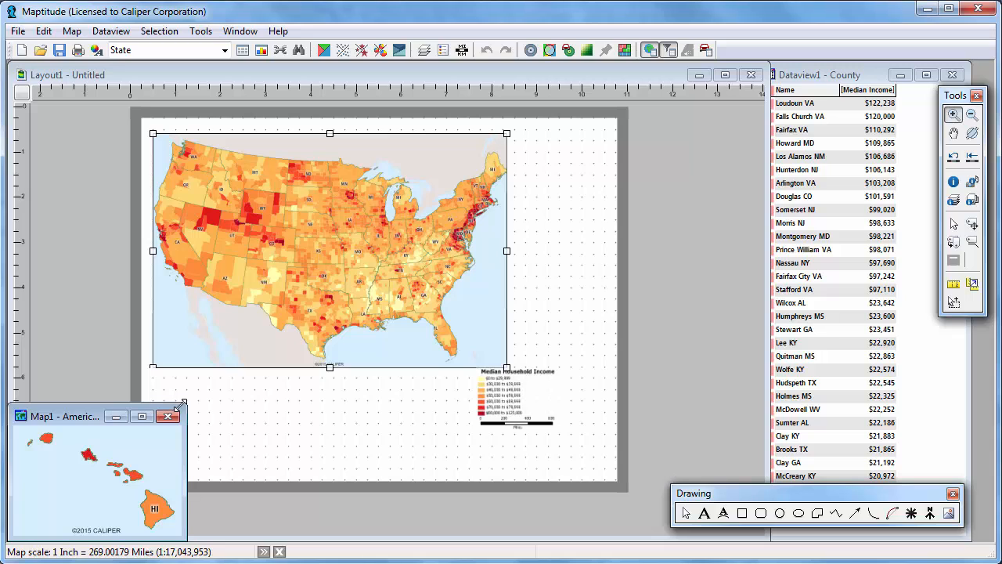
- Add the Hawaii map Map1 to the layout in a frame about 1.7 by 1.1 inches just below the main map
click(209, 405)
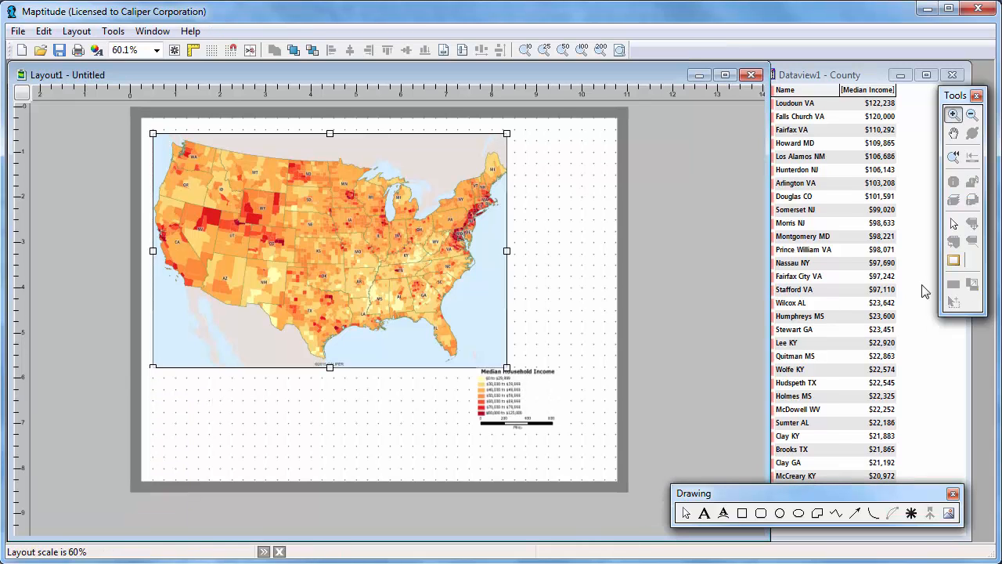
click(954, 261)
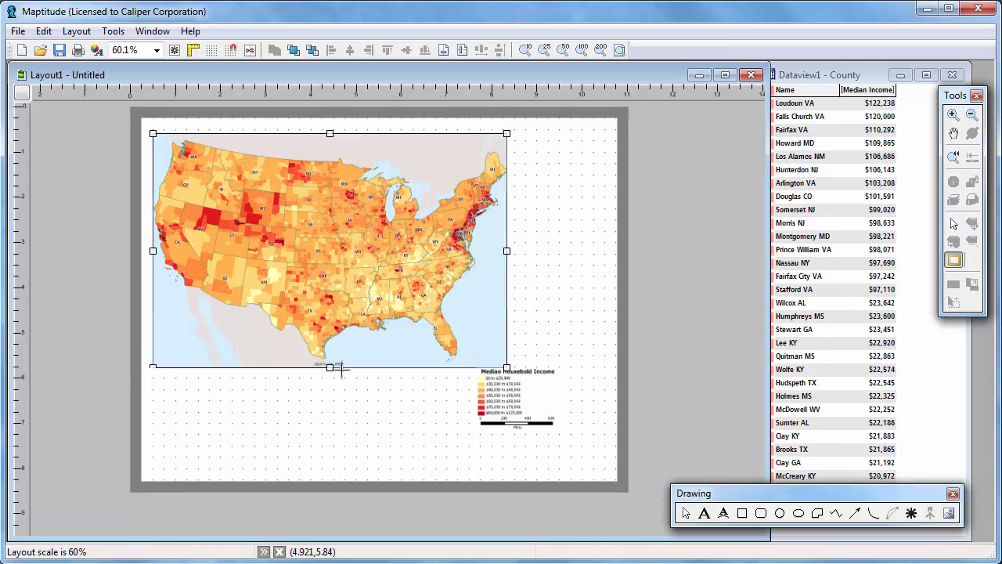
drag(286, 361, 365, 417)
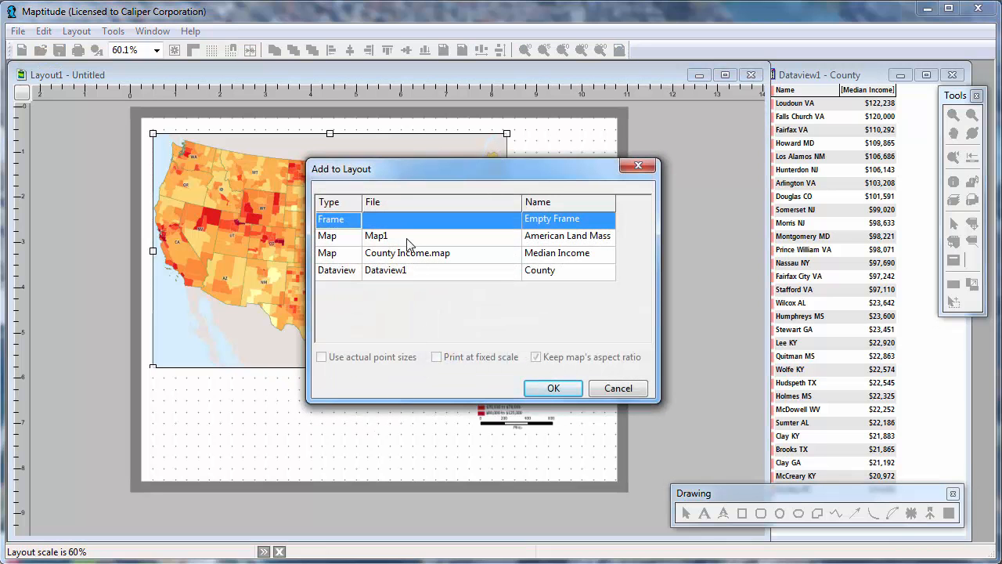
click(407, 243)
click(561, 389)
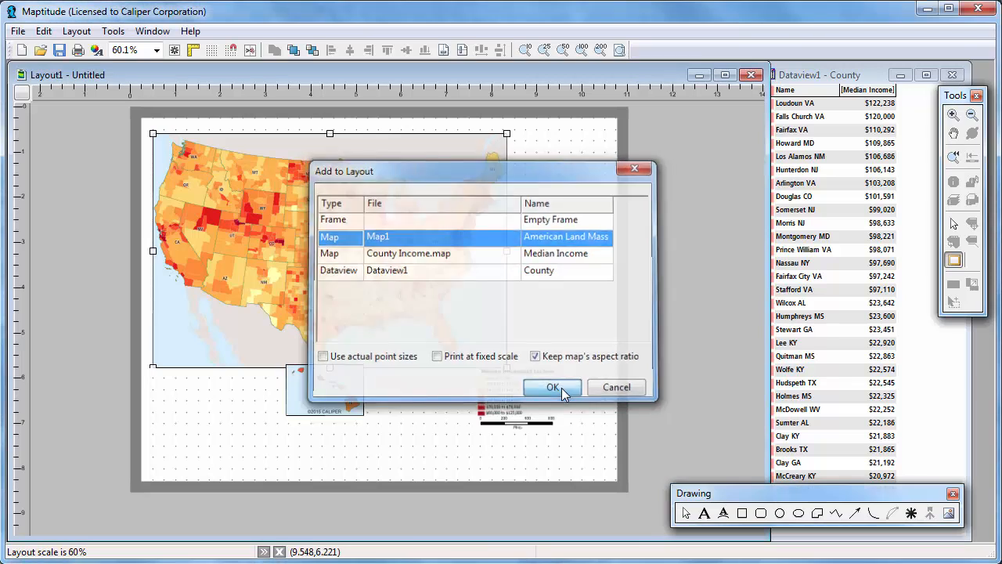
- Find the U.S. state AK with zoom to fit in the Map1 window and enlarge that map window
click(154, 31)
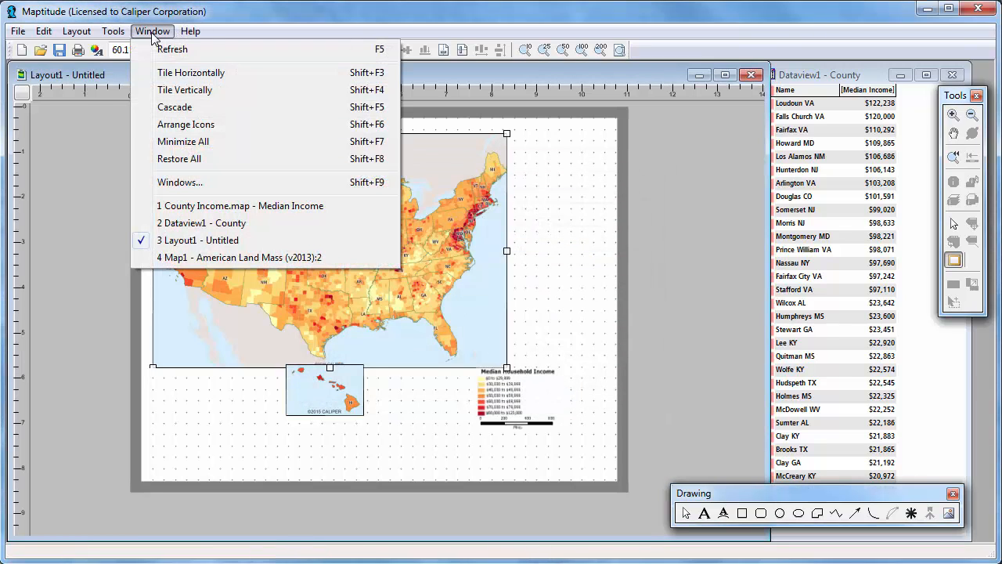
click(193, 255)
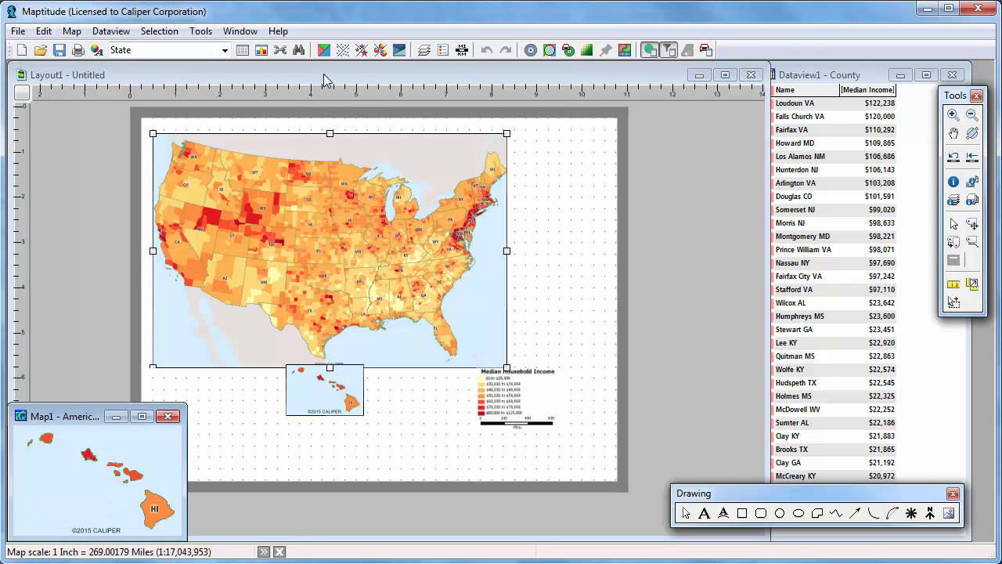
click(299, 50)
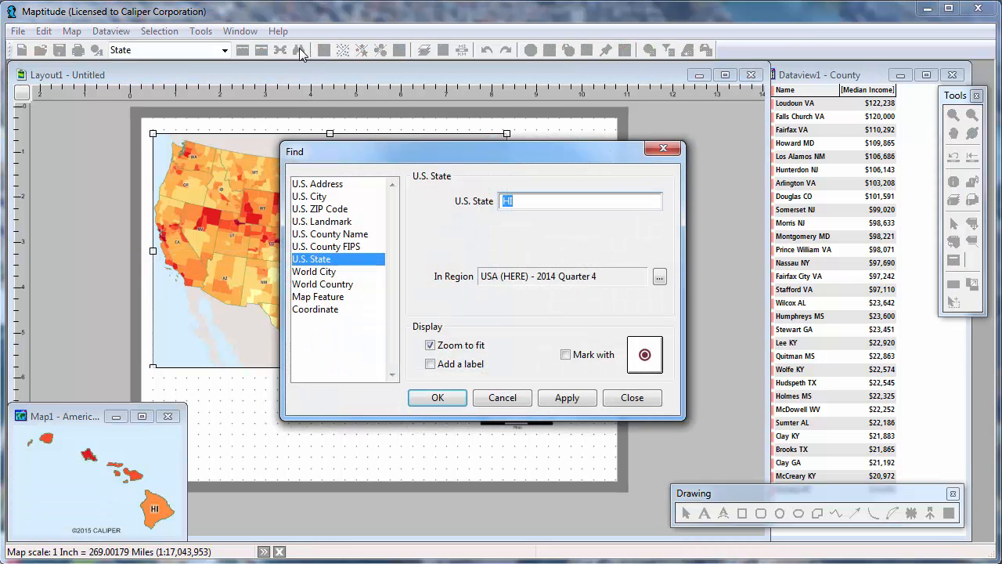
text(AK)
click(426, 398)
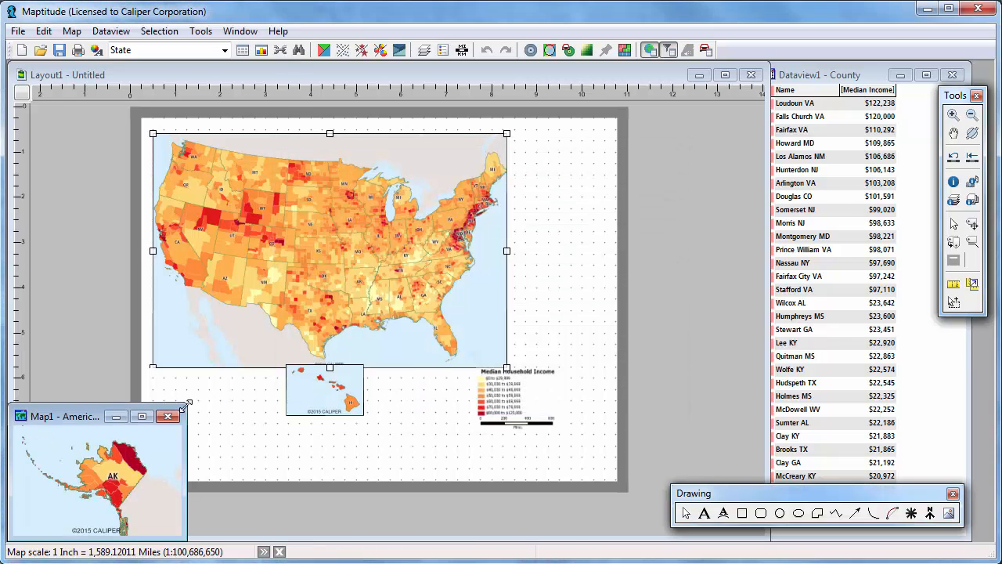
drag(186, 404, 298, 308)
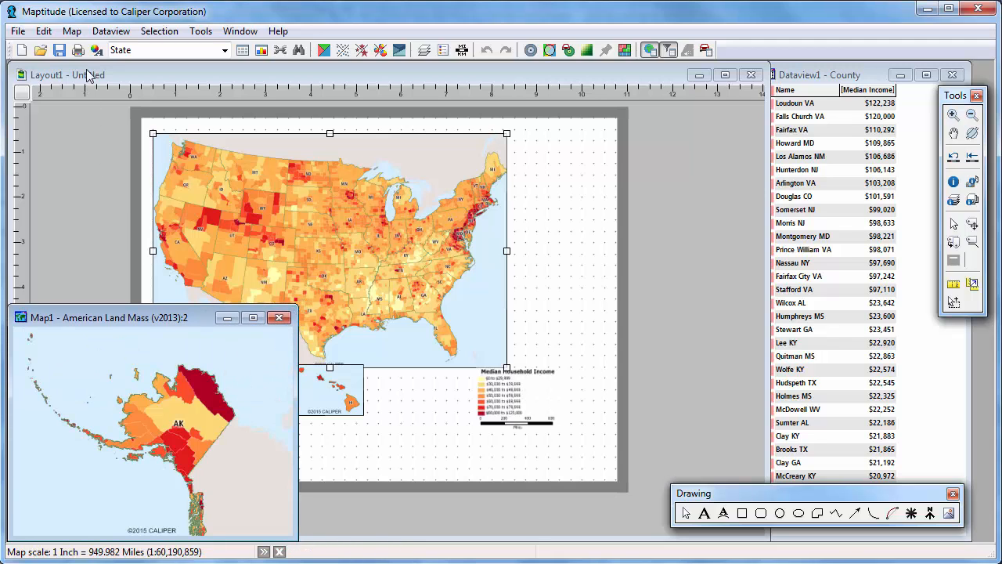
- Turn off Auto Projections for the Alaska map and set its projection class to The Polar Regions with Lambert Azimuthal Equal Area
click(17, 30)
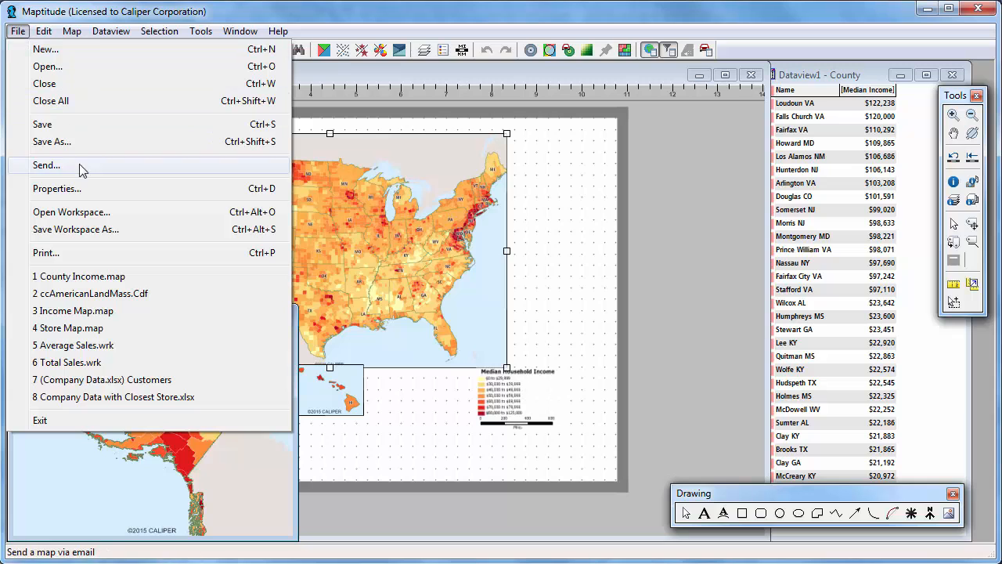
click(79, 189)
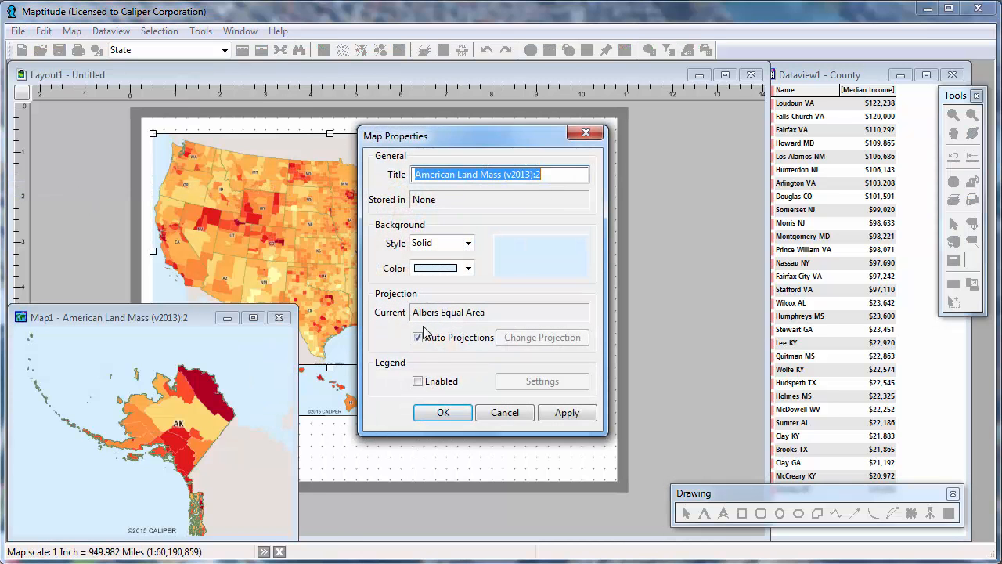
click(443, 340)
click(515, 343)
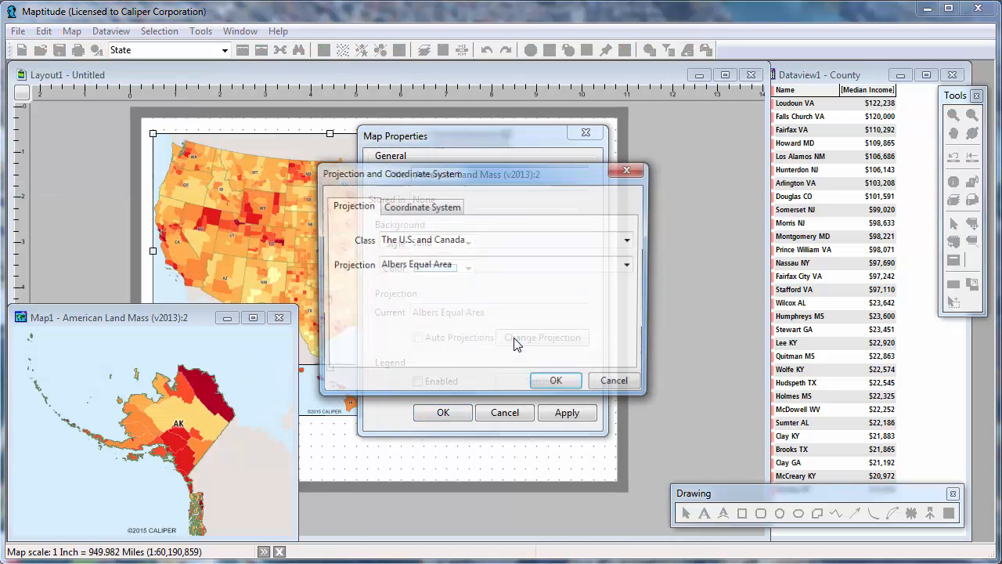
click(631, 240)
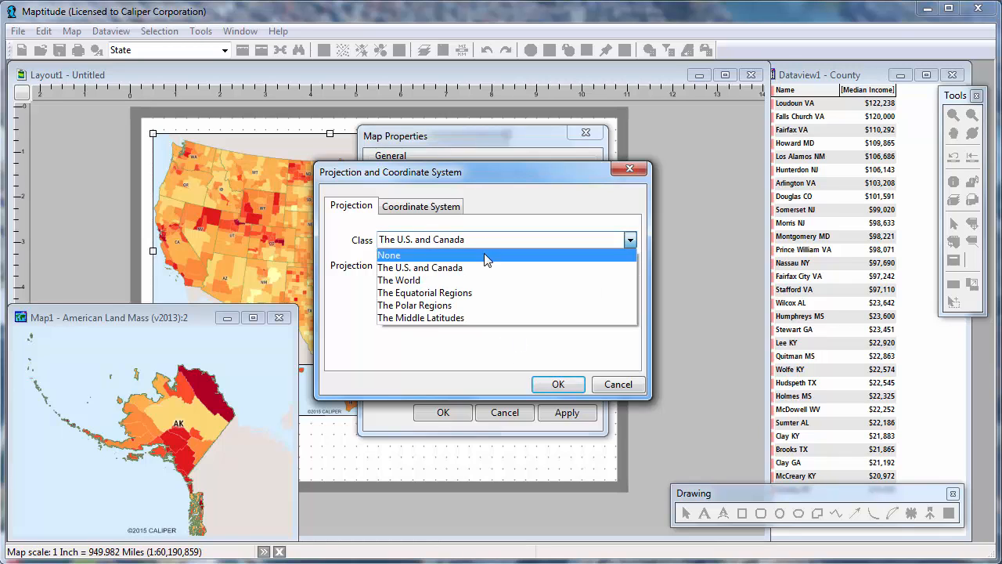
click(485, 305)
click(558, 385)
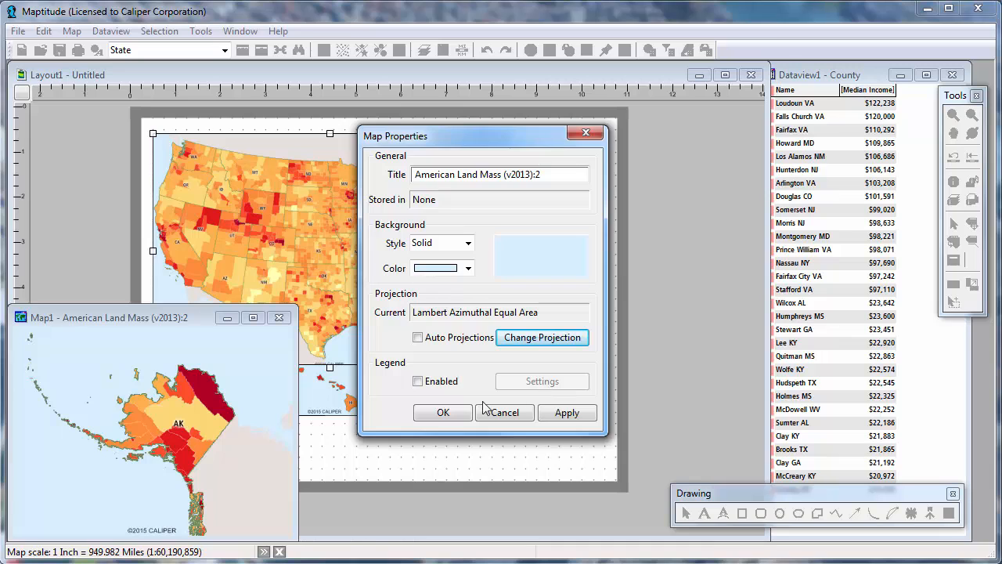
click(446, 413)
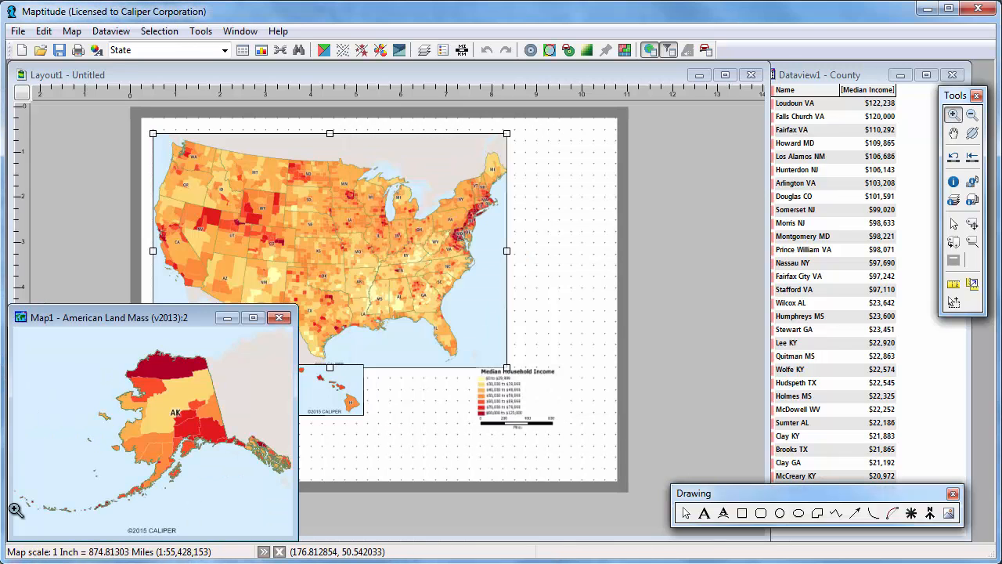
- Add the Alaska map Map1 to the layout in a frame about 3.5 by 2.6 inches over the main map's lower-left corner
click(267, 76)
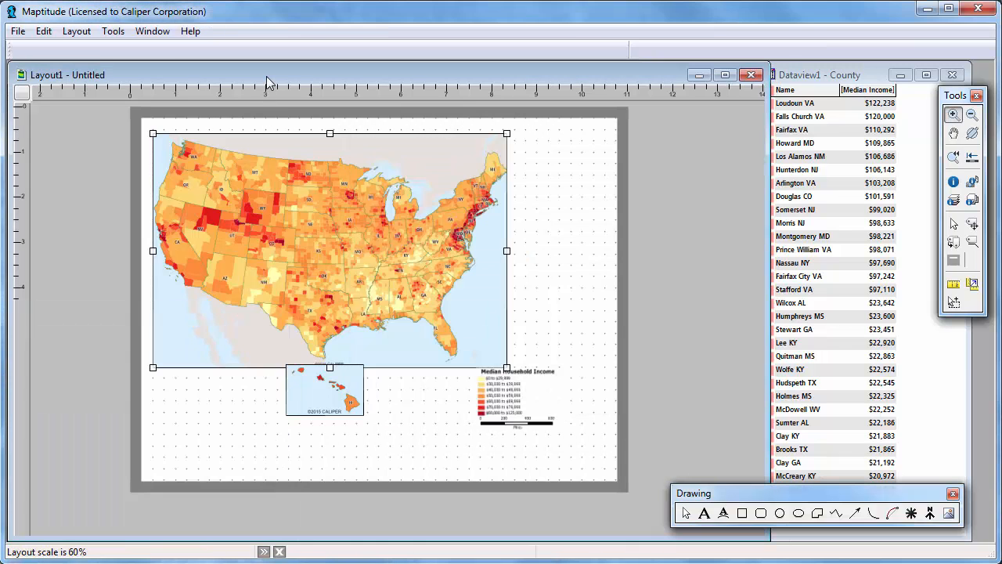
click(953, 261)
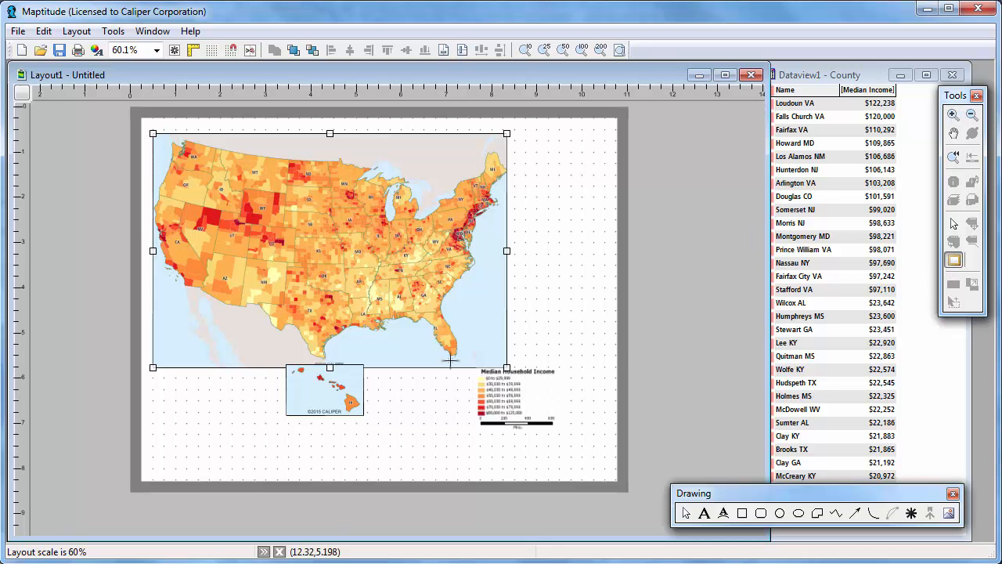
drag(152, 330, 308, 452)
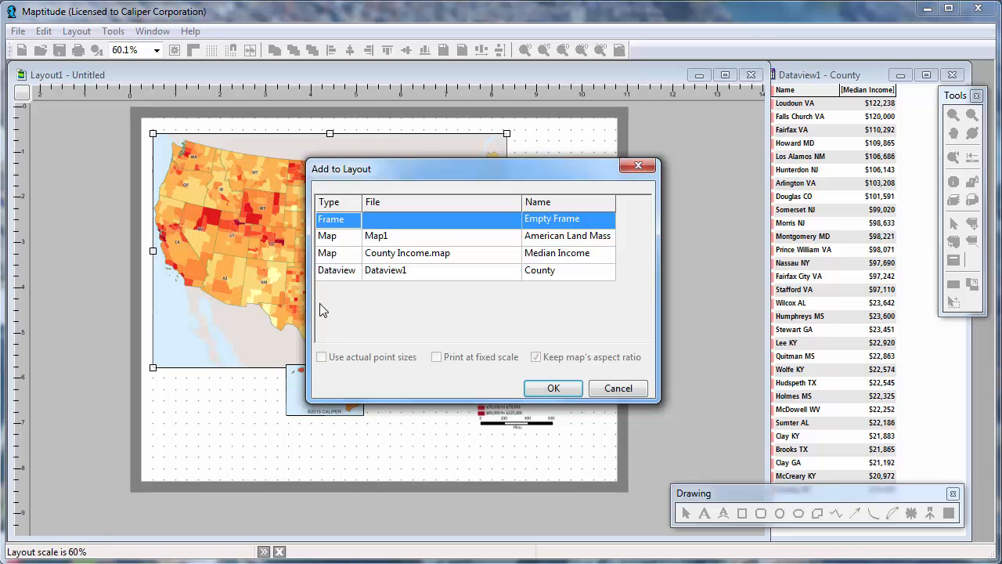
click(334, 236)
click(541, 387)
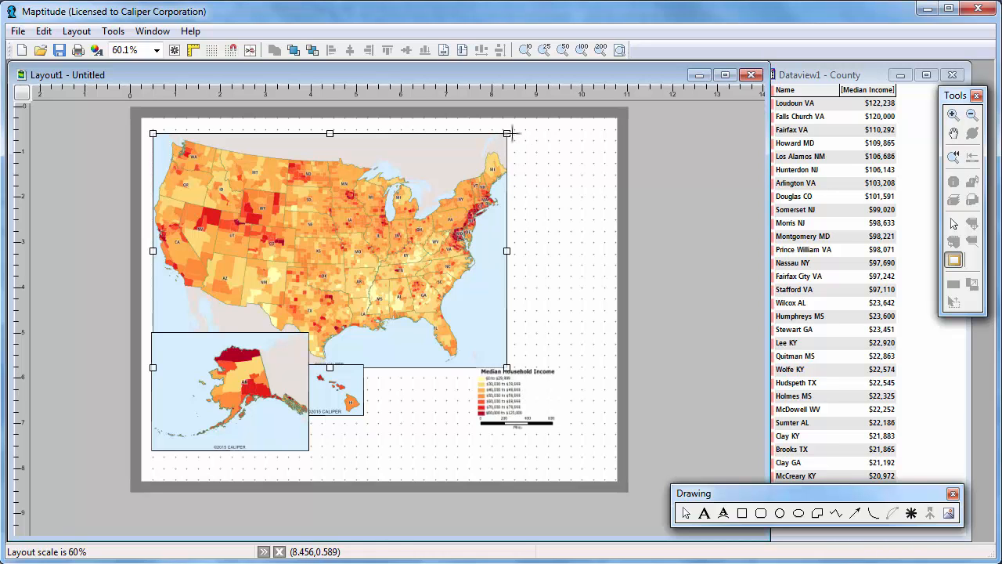
- Add the County dataview to the layout in a frame about 2.2 by 4.6 inches just right of the main map
drag(507, 133, 611, 356)
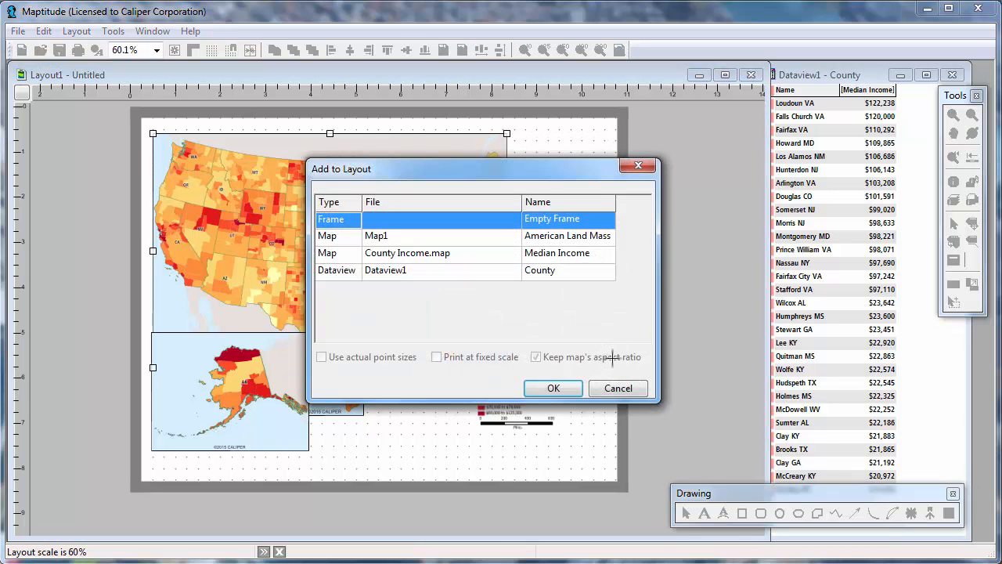
click(501, 275)
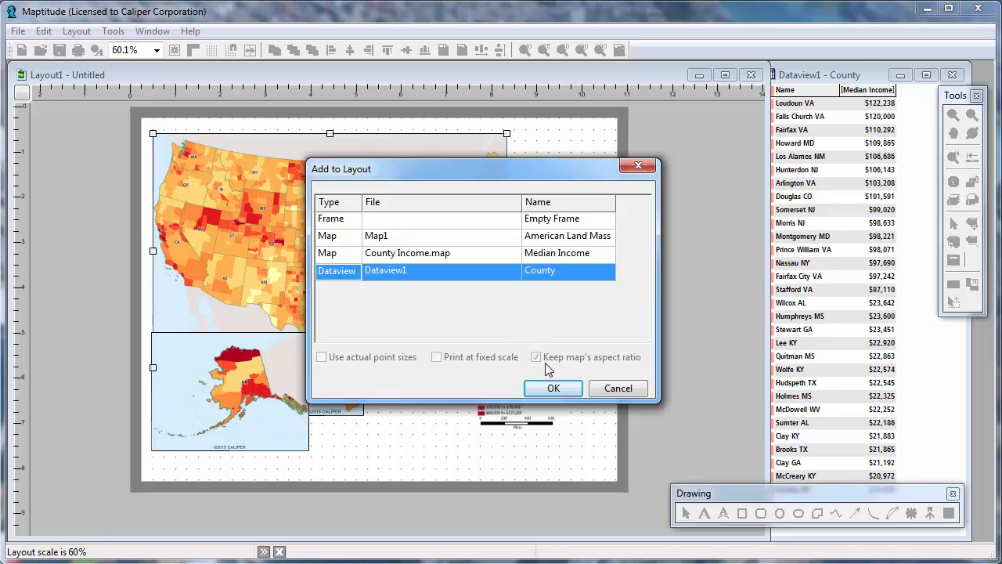
click(553, 388)
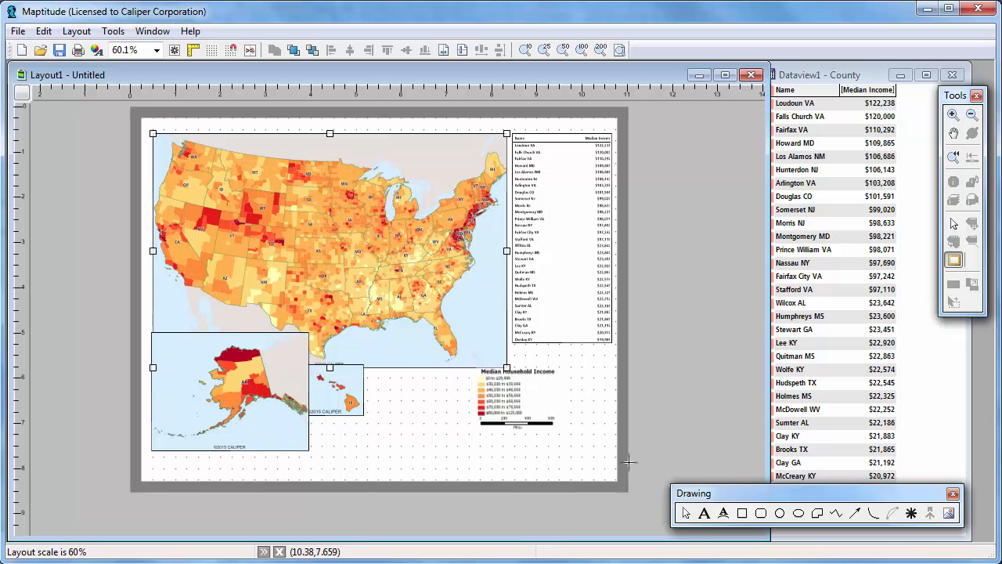
- Add the title text "Median Household Income" above the main map in bold Arial, size 24
click(704, 512)
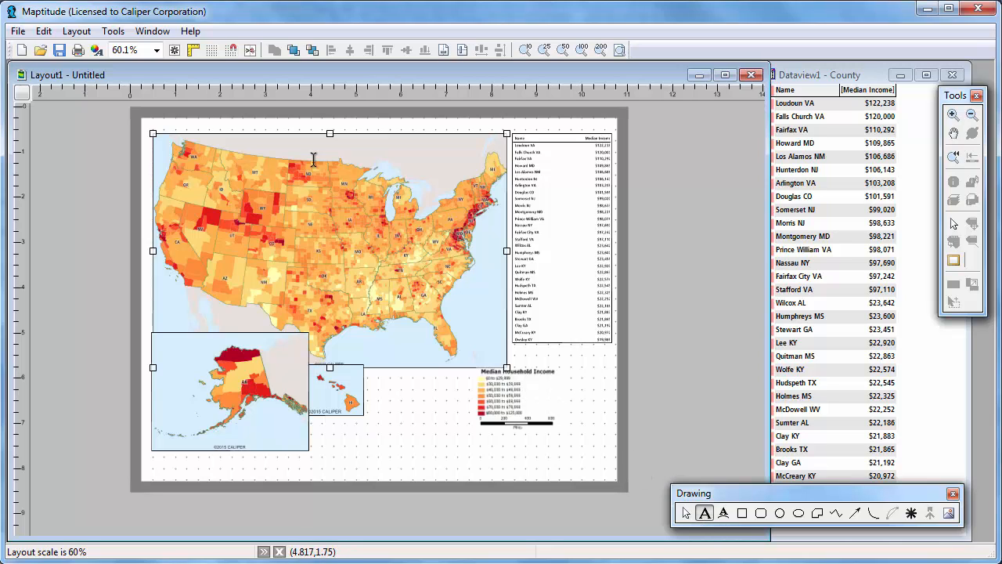
drag(249, 119, 536, 126)
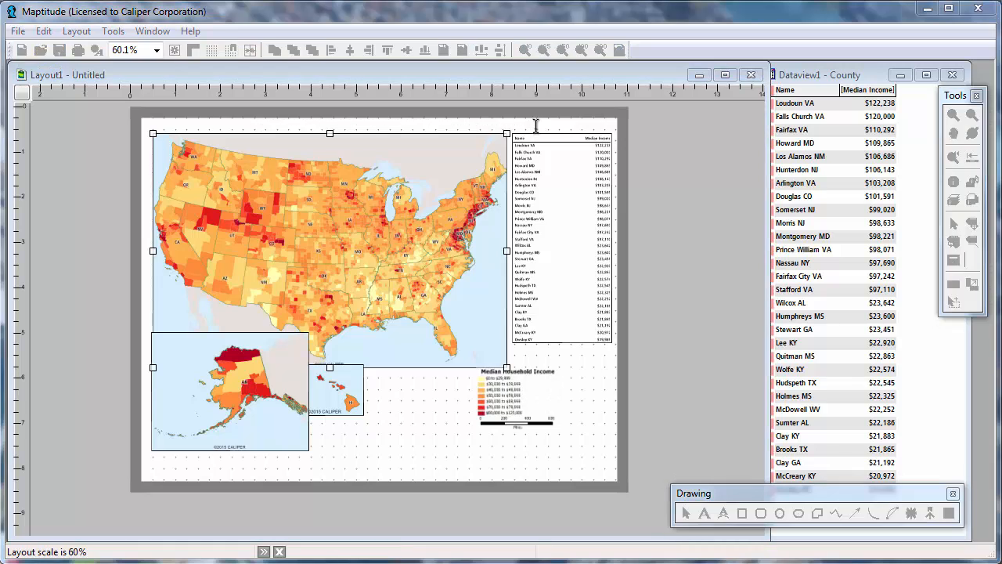
text(Median Household Income)
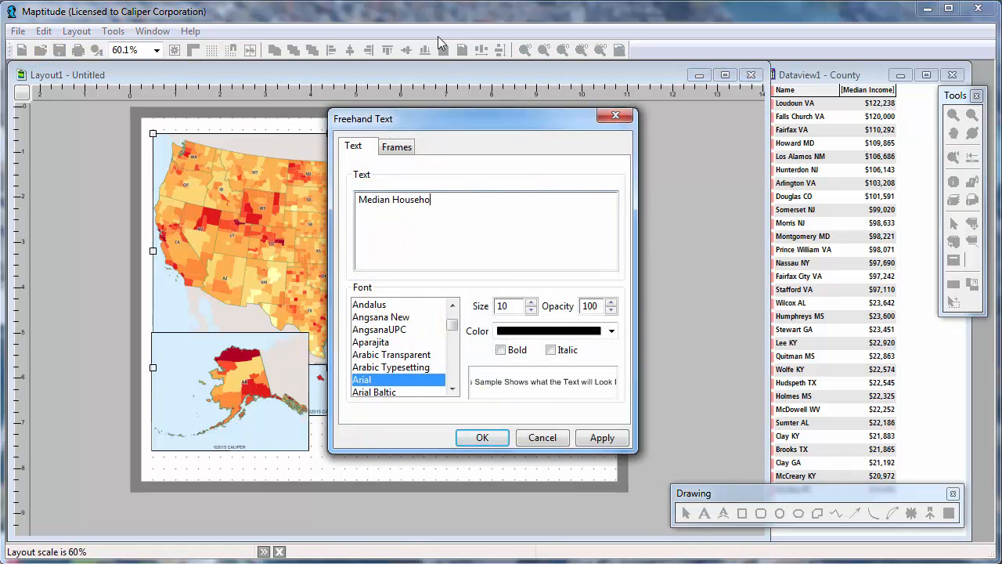
click(532, 303)
click(532, 302)
click(532, 302)
click(532, 302)
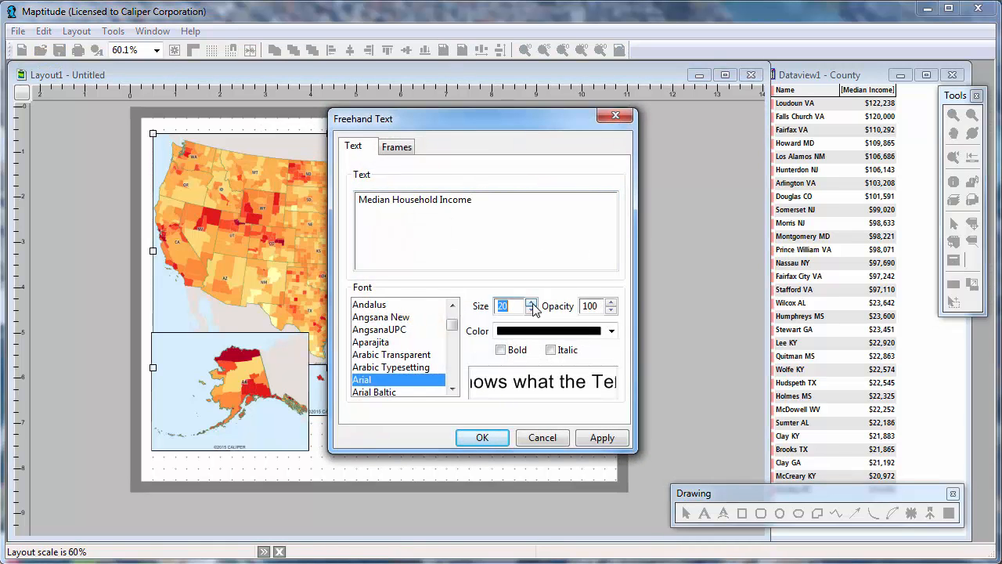
click(500, 349)
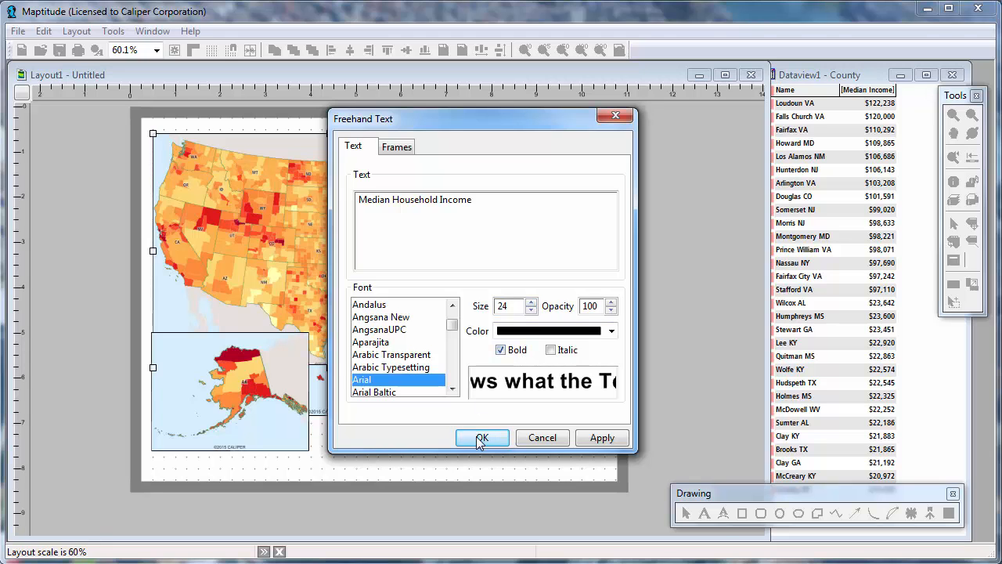
click(482, 437)
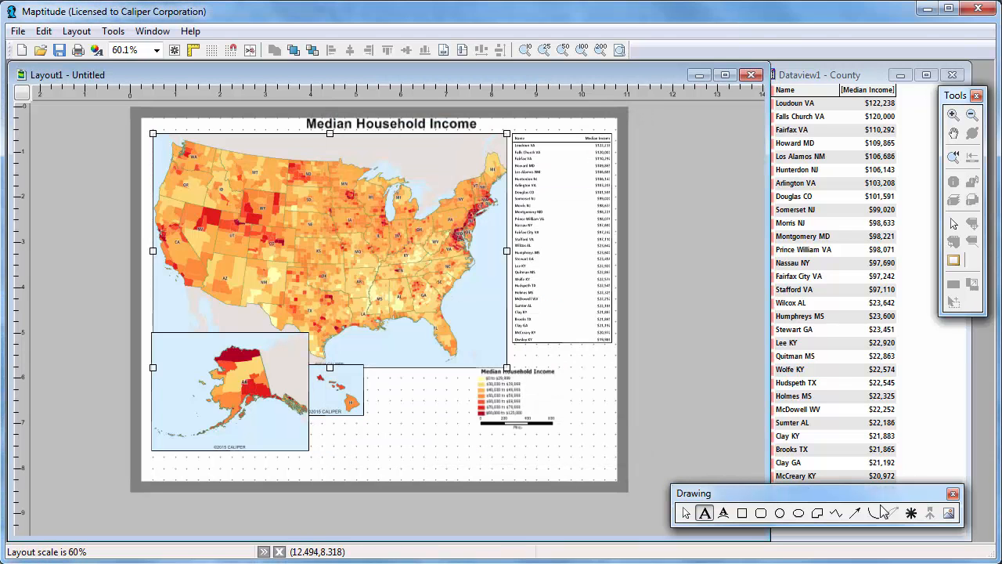
- Insert the image Caliper Logo (600x600px) about 1.4 inches square below the main map, between the Hawaii inset and the legend
click(949, 513)
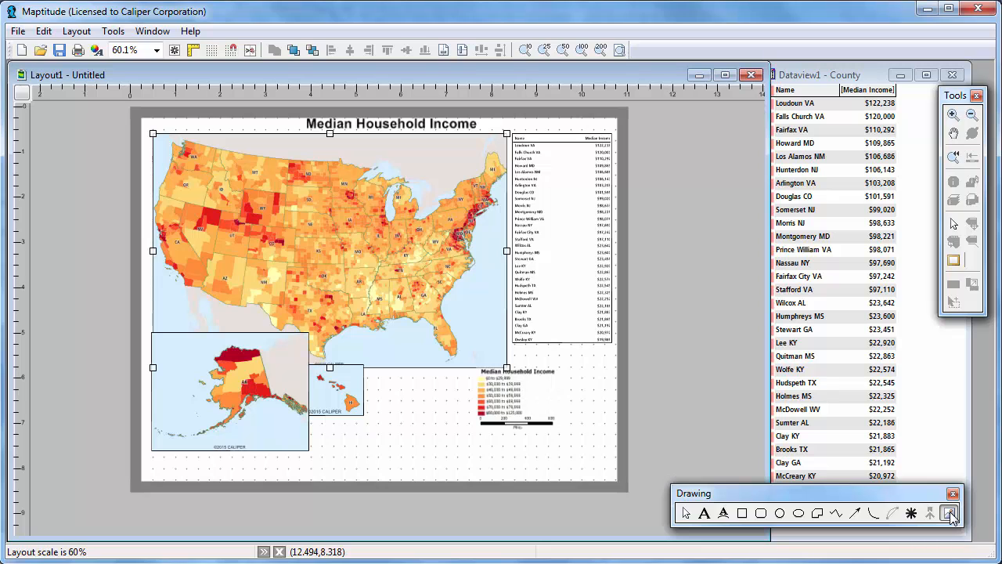
drag(392, 400, 457, 459)
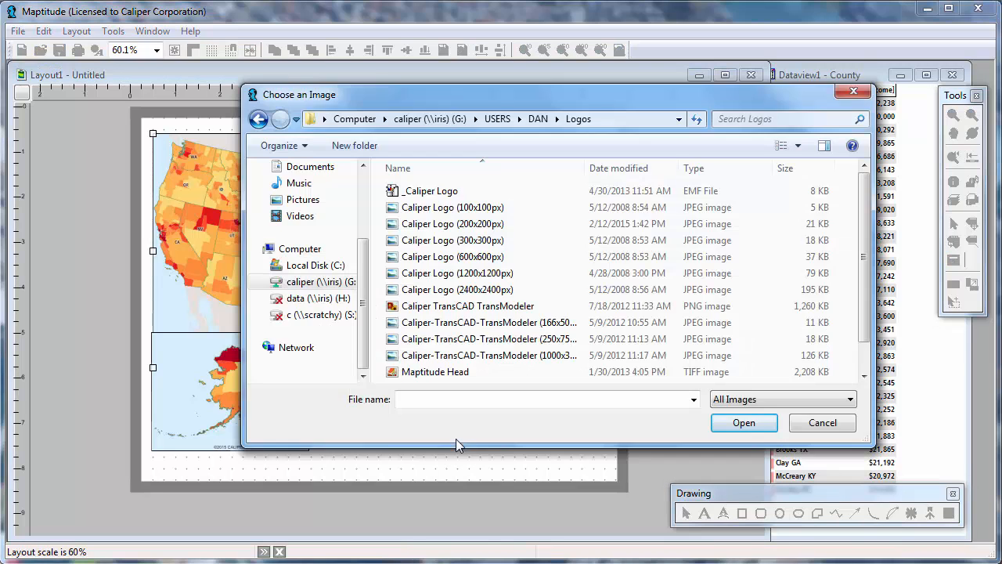
click(433, 258)
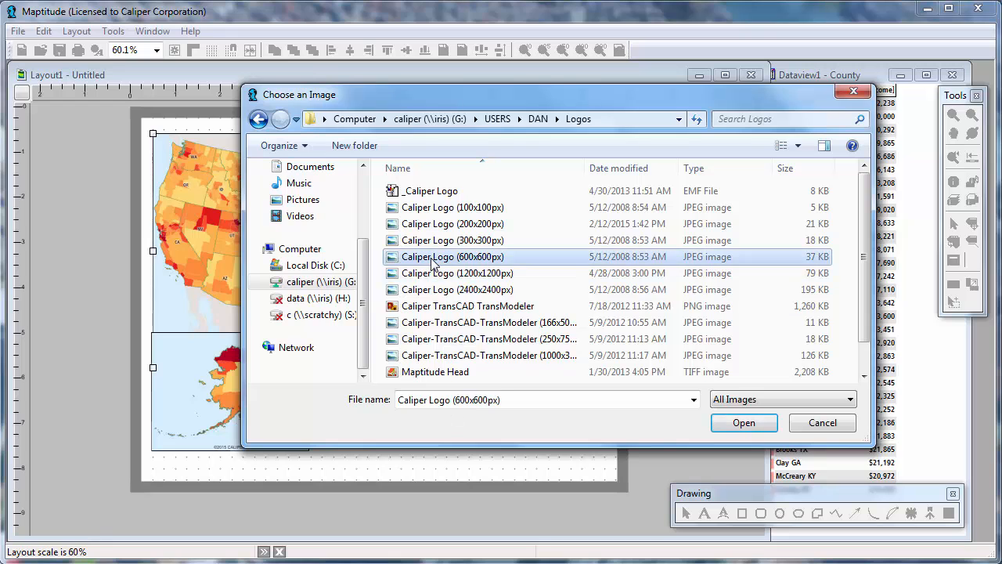
click(736, 423)
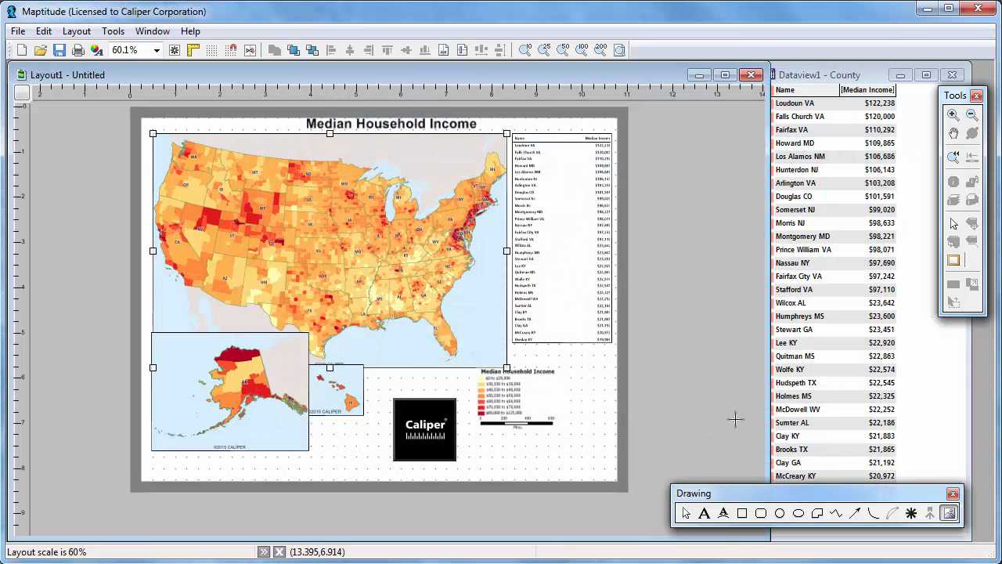
- Remove the border from the County dataview in the layout
right_click(544, 164)
click(593, 289)
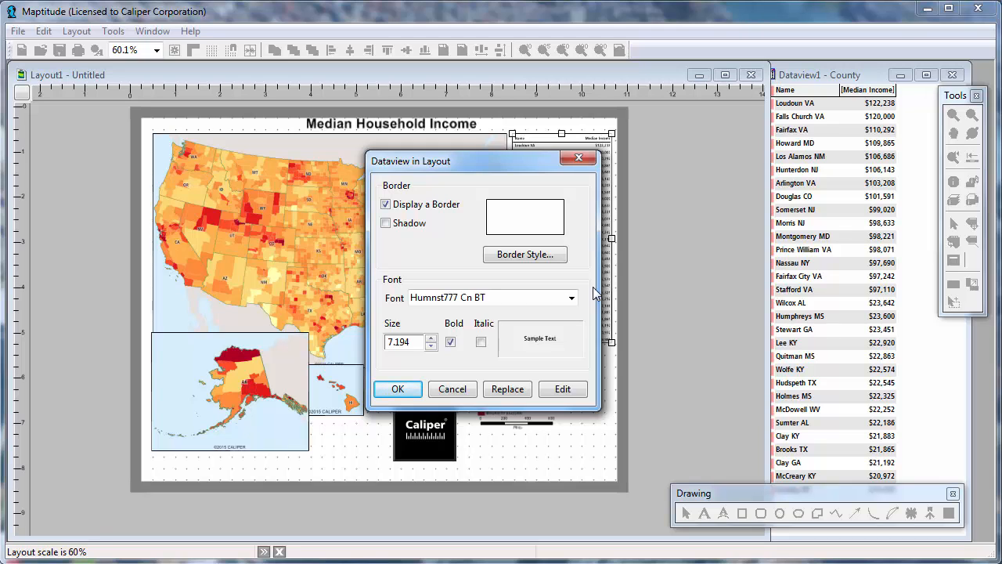
click(435, 209)
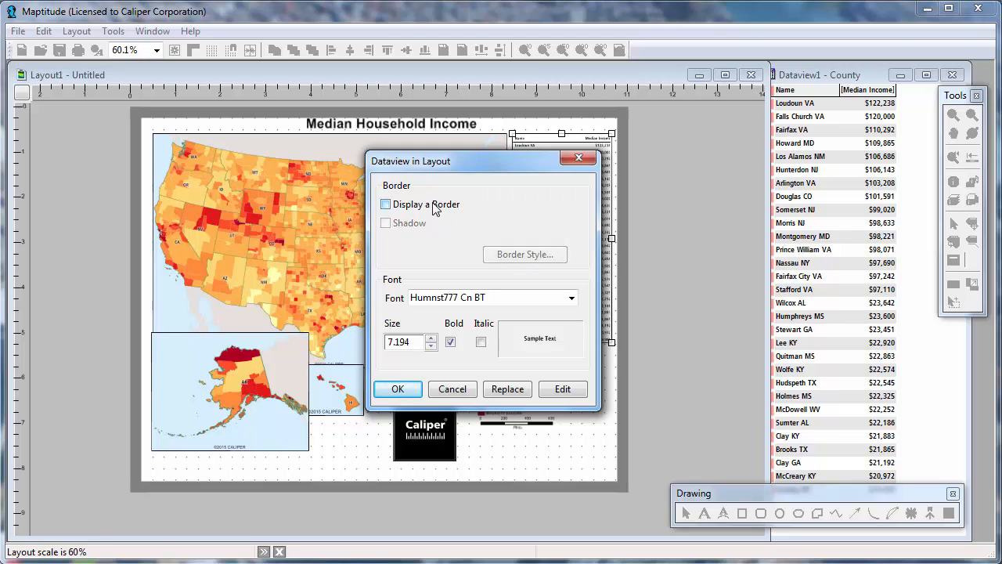
click(409, 389)
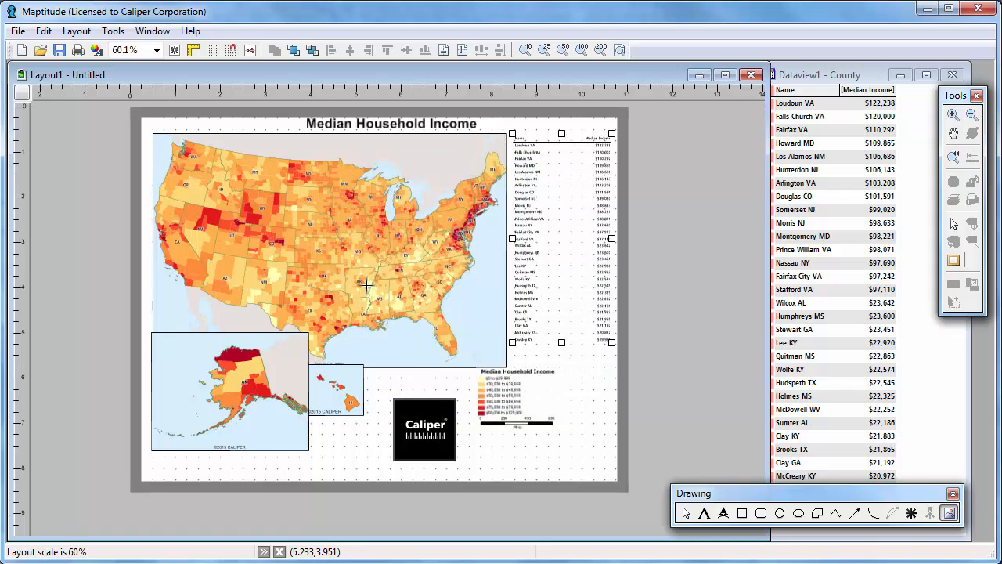
- Review the border and redraw properties of the main U.S. map in the layout
right_click(367, 287)
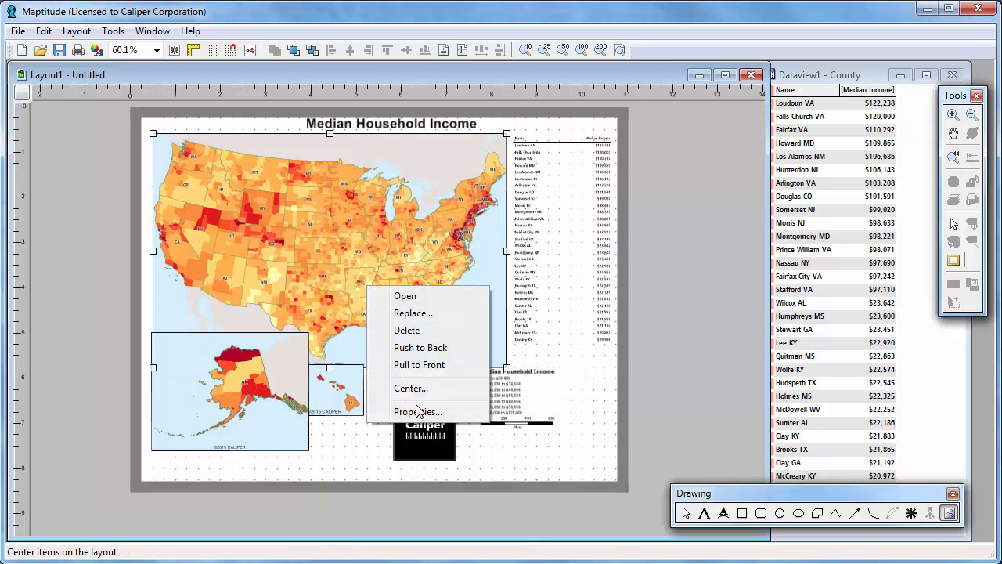
click(419, 411)
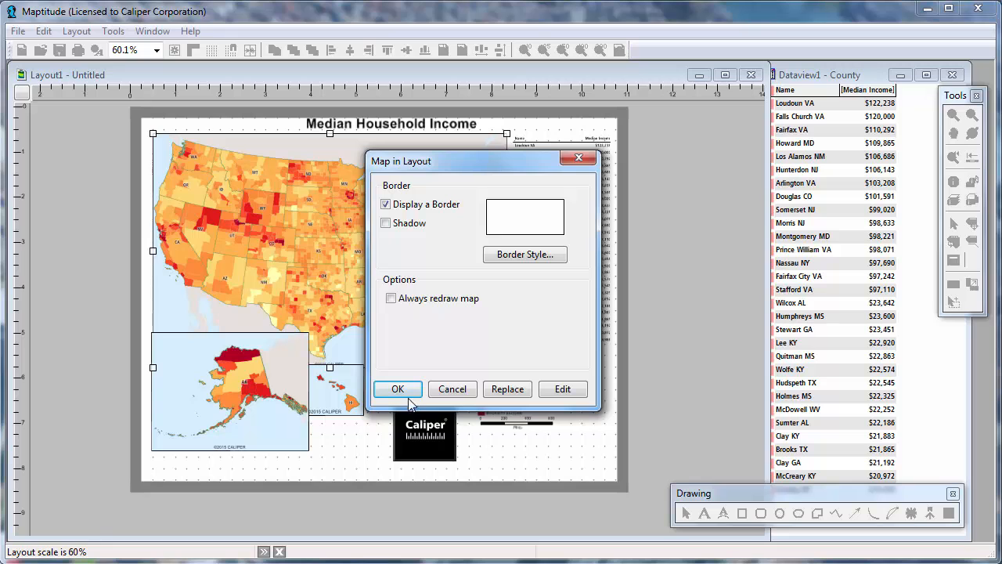
click(398, 388)
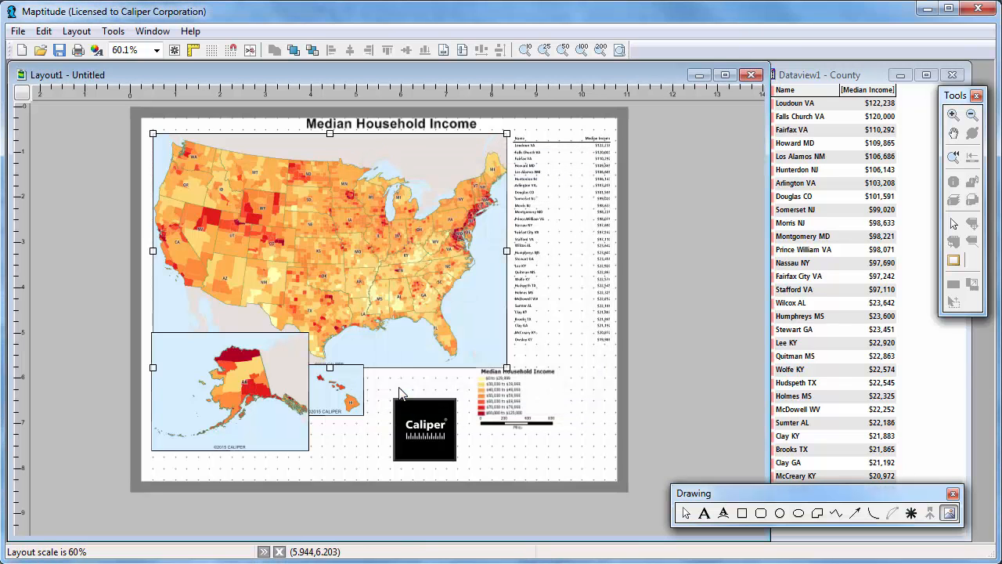
- Remove the bold formatting from the "Median Household Income" title text above the main map
click(386, 126)
right_click(386, 126)
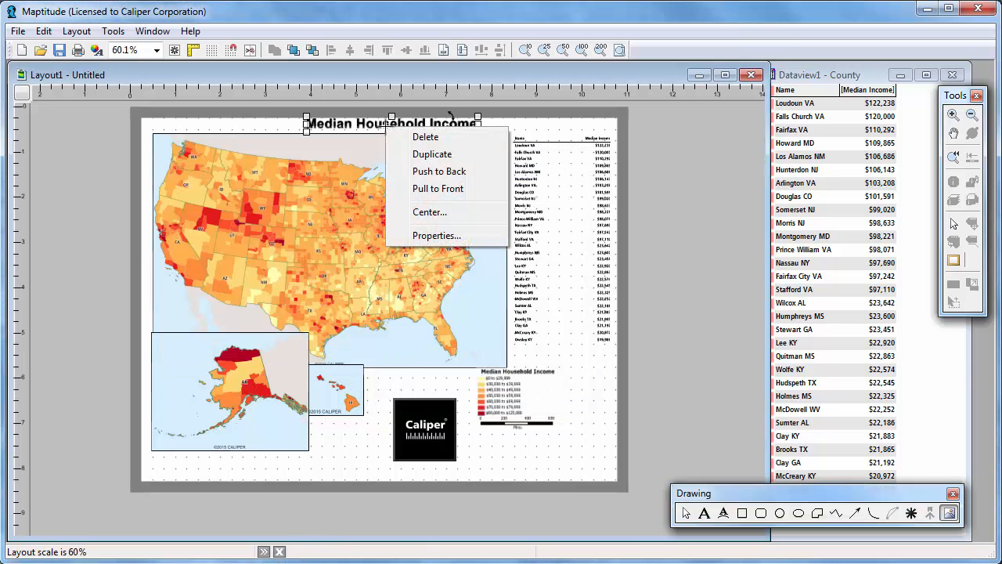
click(434, 238)
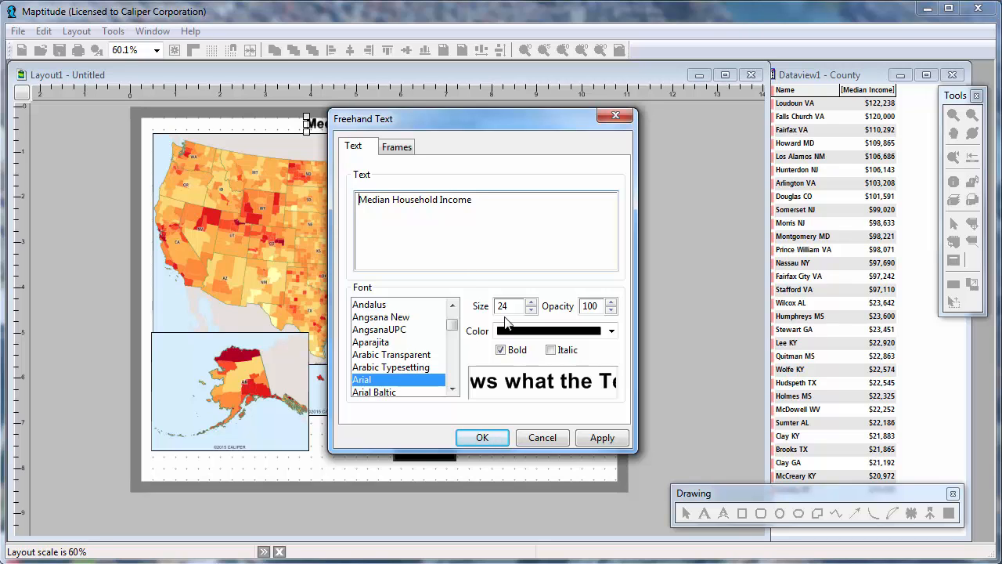
click(510, 354)
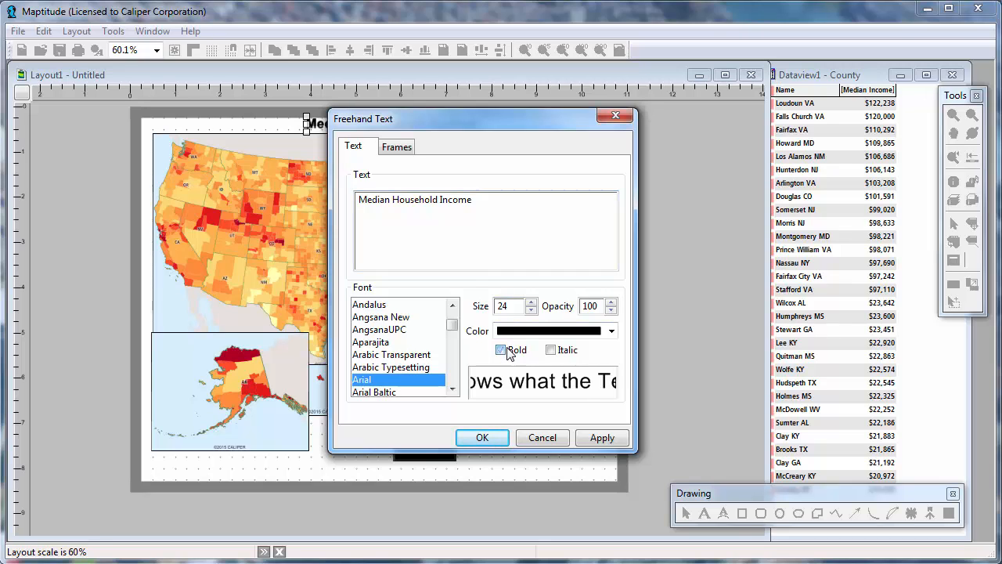
click(481, 437)
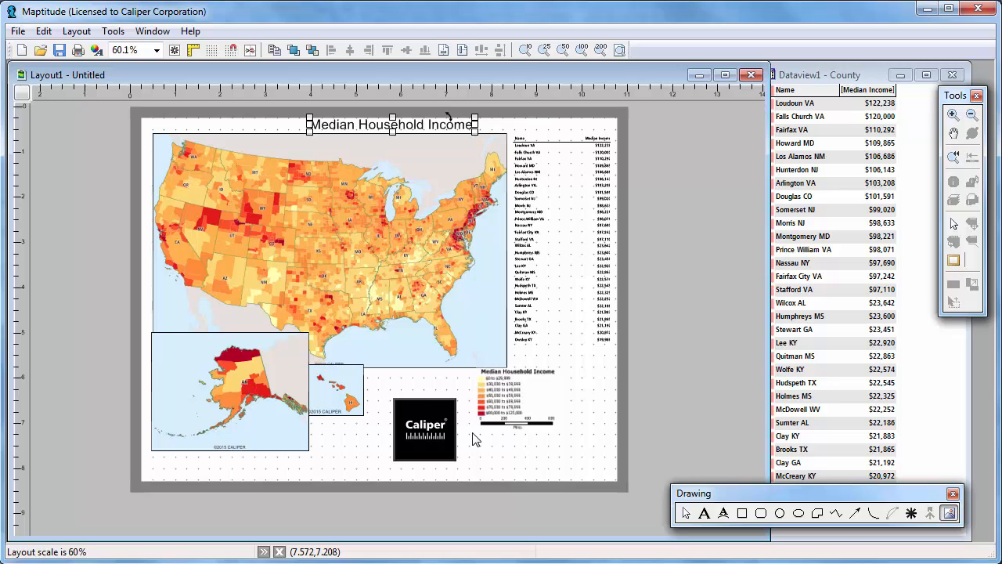
- Align the title text with the left edge of the main U.S. map
click(954, 225)
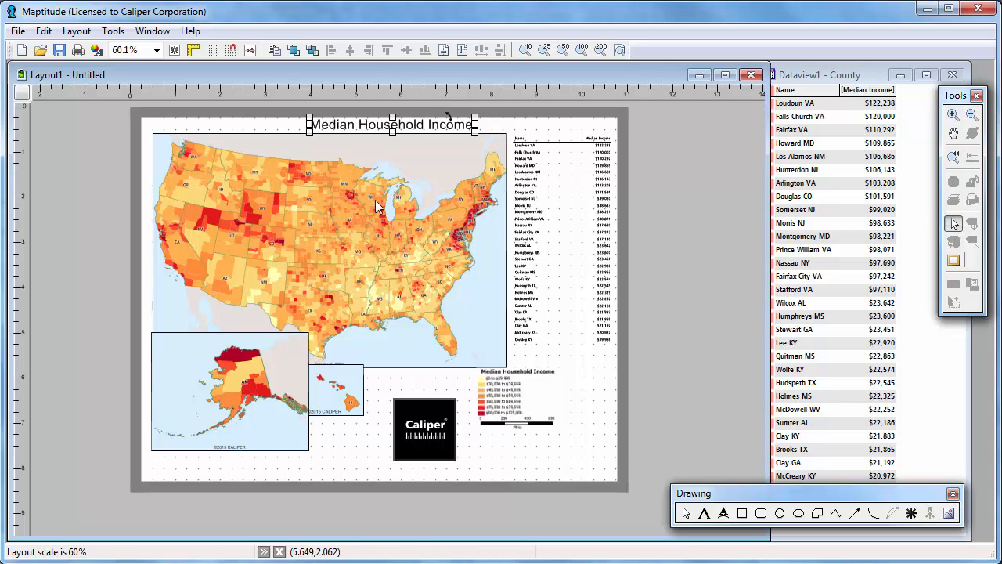
click(302, 172)
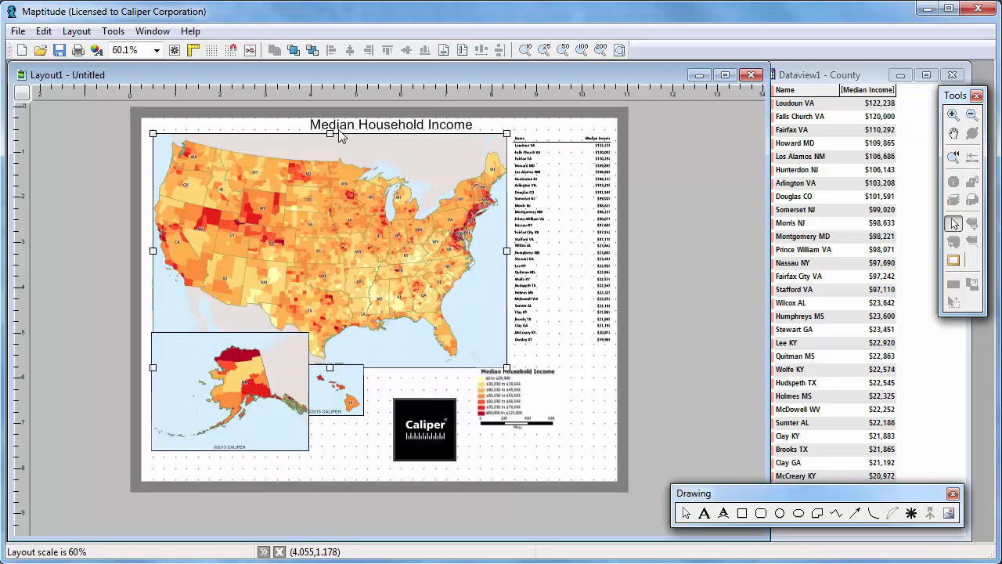
shift+click(342, 125)
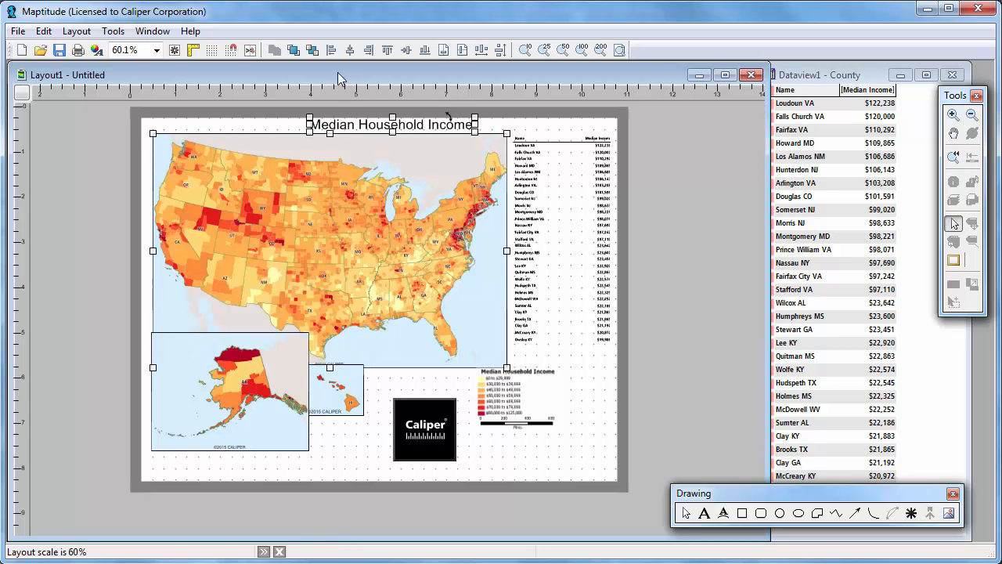
click(331, 49)
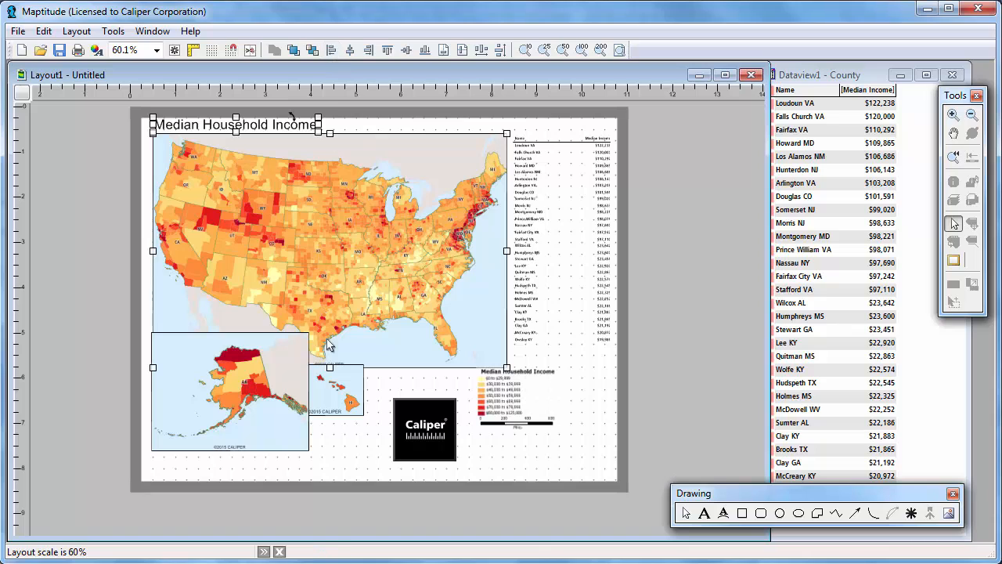
- Shrink the Alaska inset to about 3 inches wide and move it up to the main map's lower-left corner
click(297, 436)
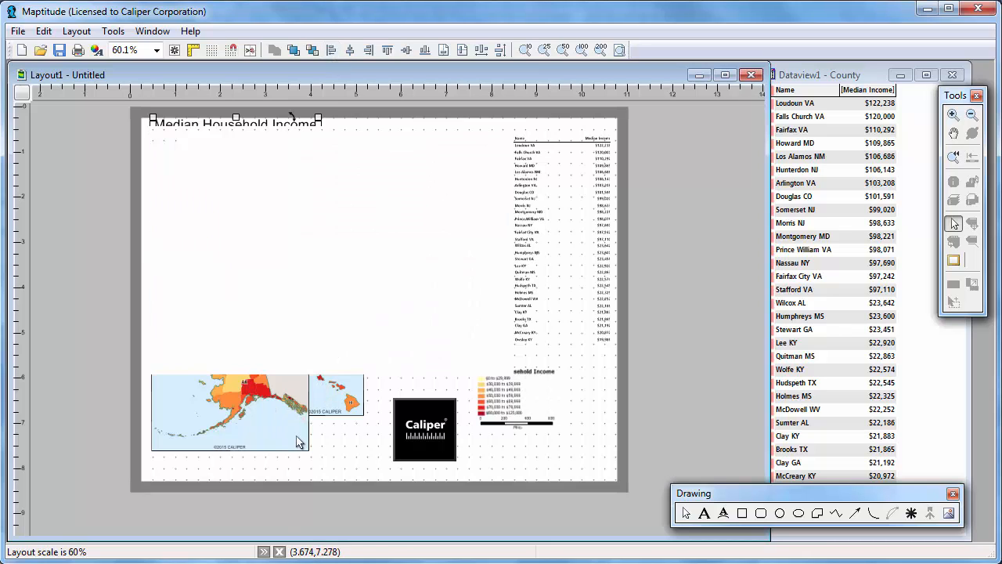
drag(306, 458, 286, 440)
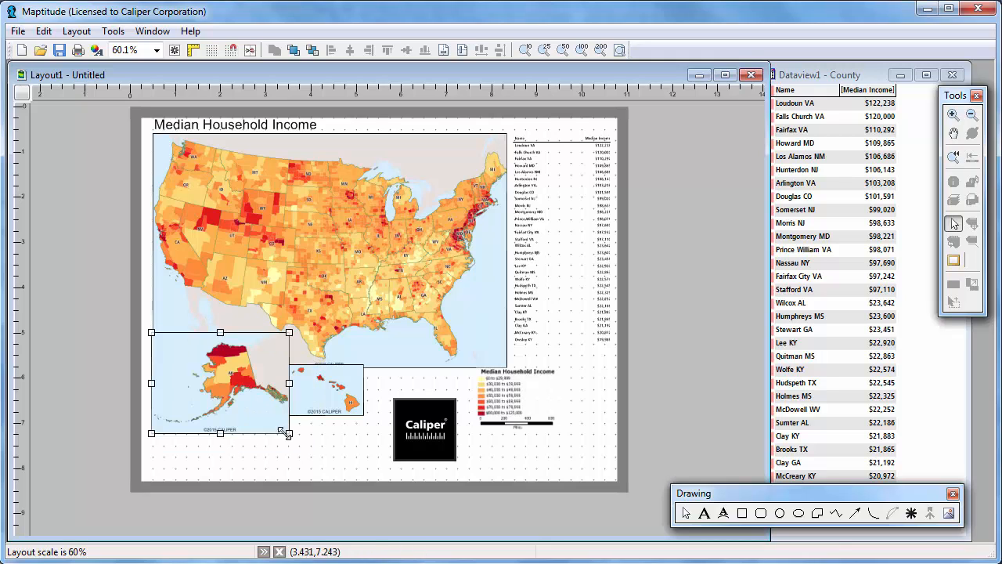
drag(238, 407, 240, 397)
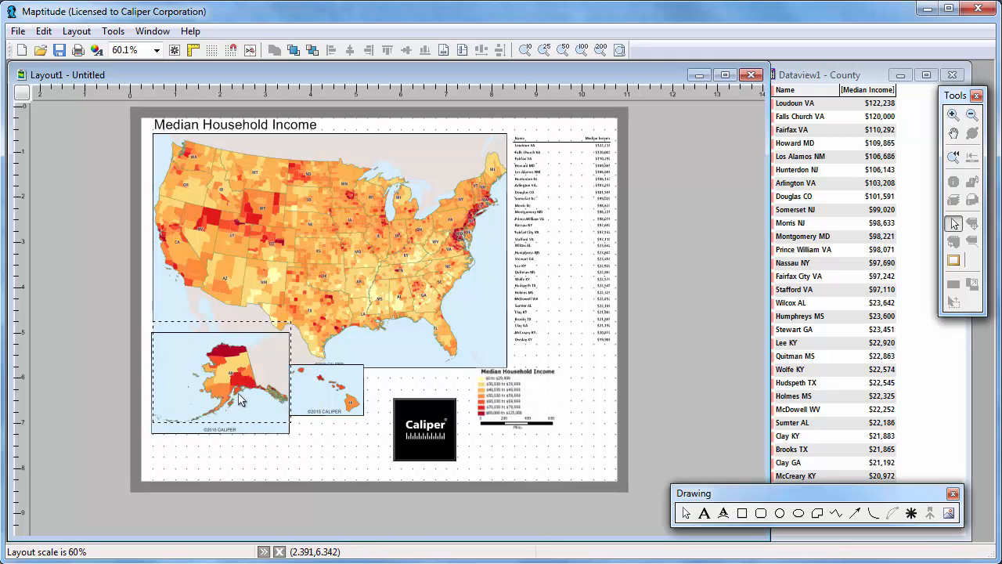
- Move the Hawaii inset just right of the Alaska inset and align the bottom edges of both insets
drag(320, 403, 327, 409)
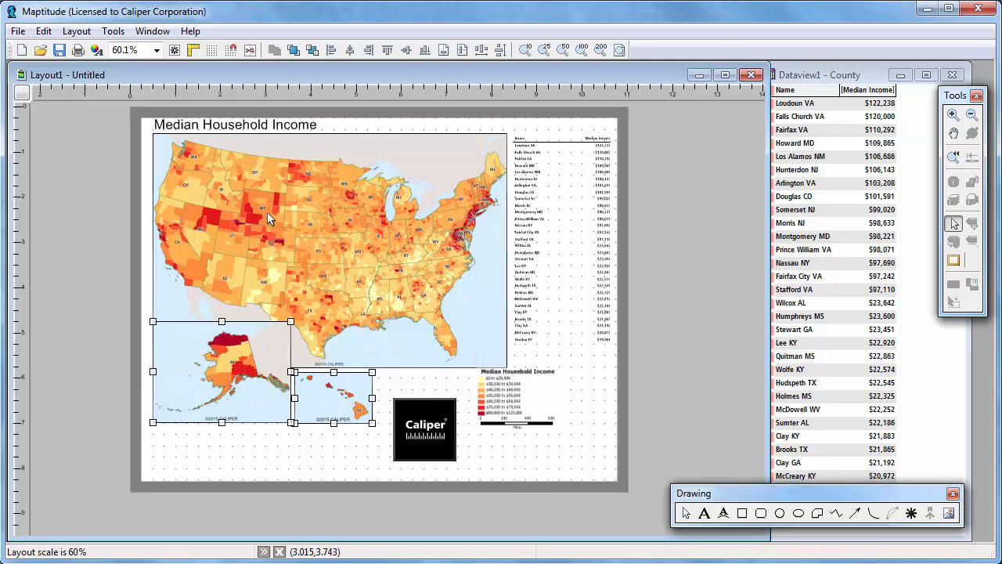
click(427, 53)
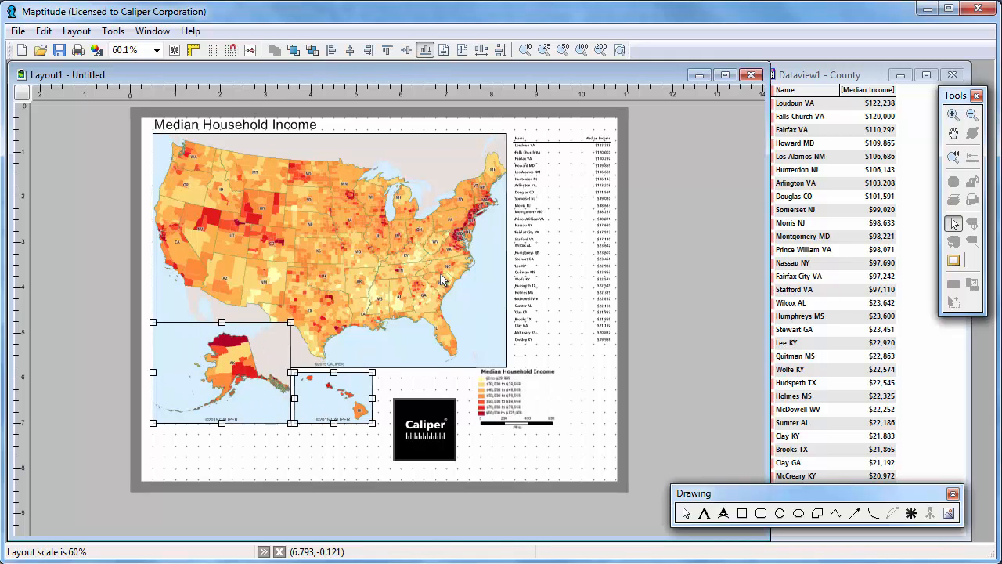
- Fit the Caliper logo at about 1.1 inches square beside the Hawaii inset and move the legend under the county table
mouse_move(427, 438)
mouse_down()
mouse_move(411, 413)
mouse_move(431, 424)
mouse_up()
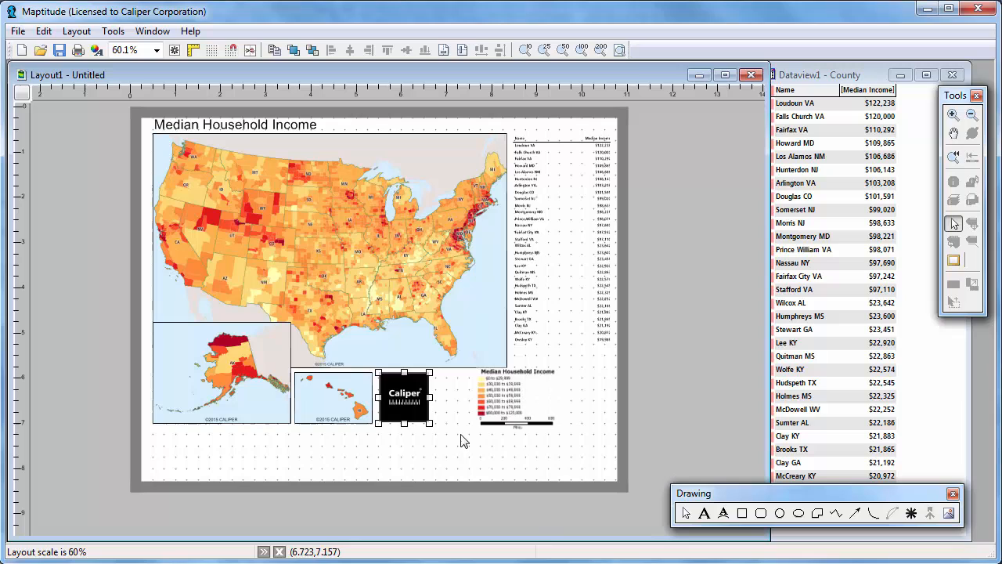
click(539, 410)
drag(539, 410, 585, 410)
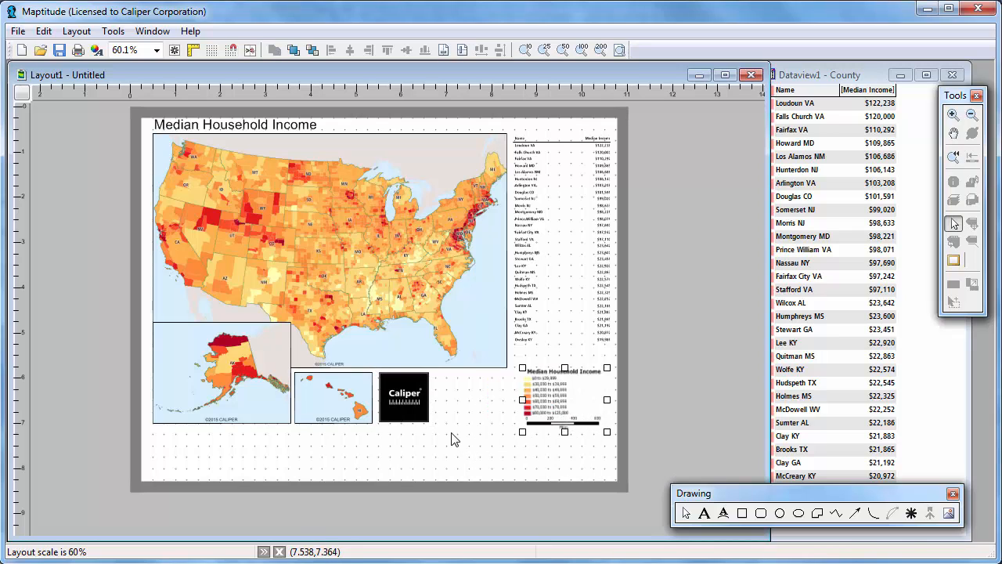
click(465, 436)
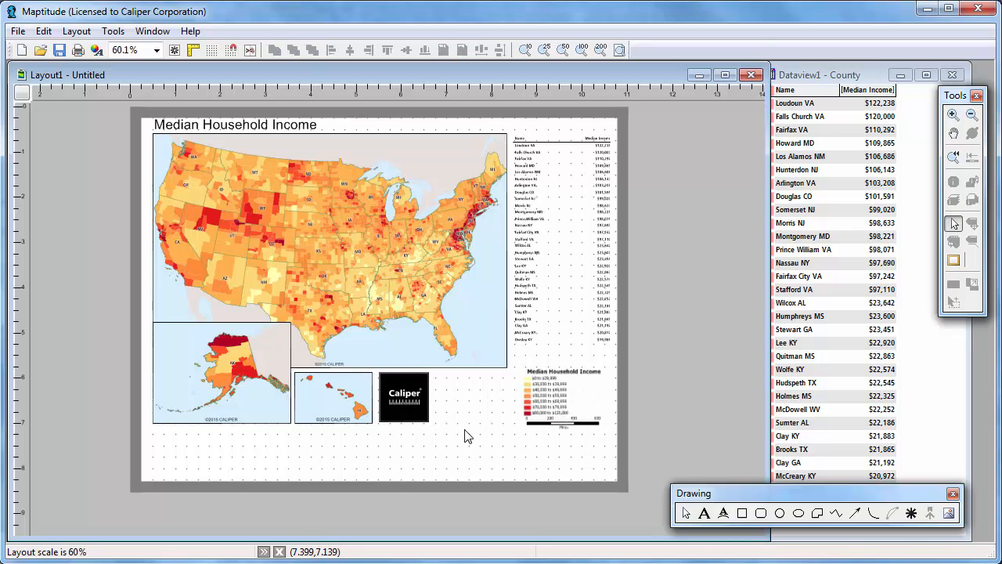
- Review the print settings for the layout without printing it
click(78, 50)
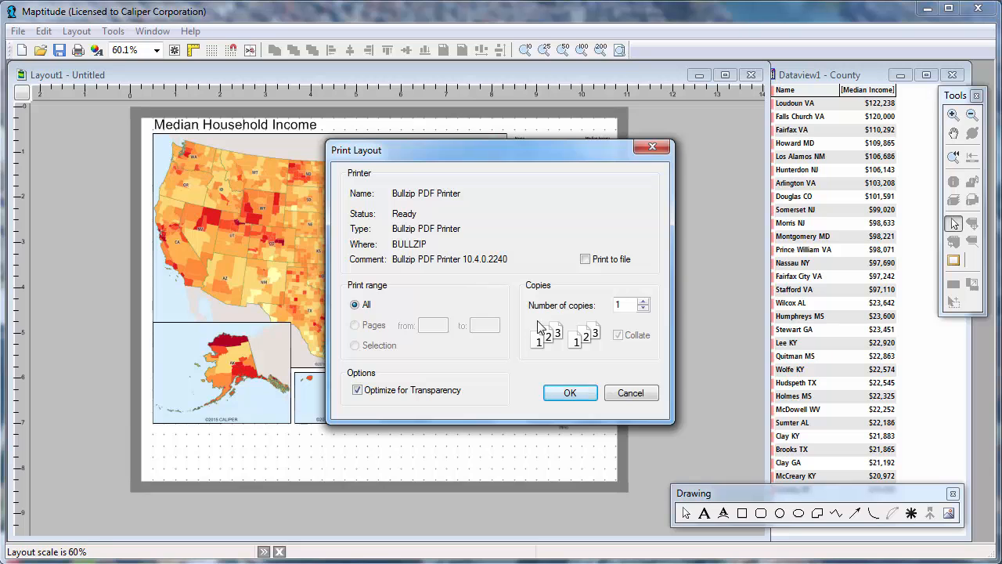
click(639, 396)
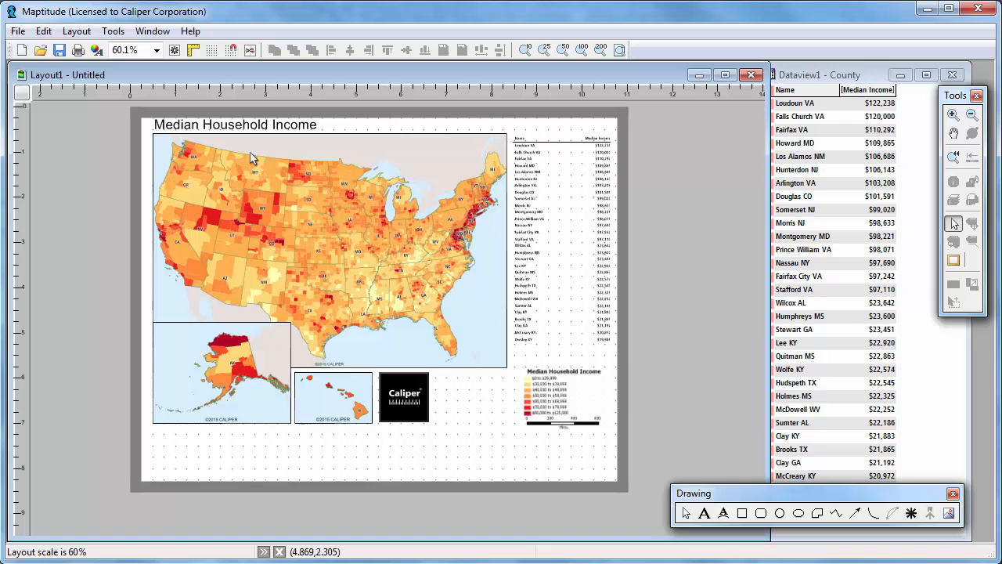
- Save the layout as a JPEG compressed image named Median Income in the Maptitude 2015 folder
click(18, 32)
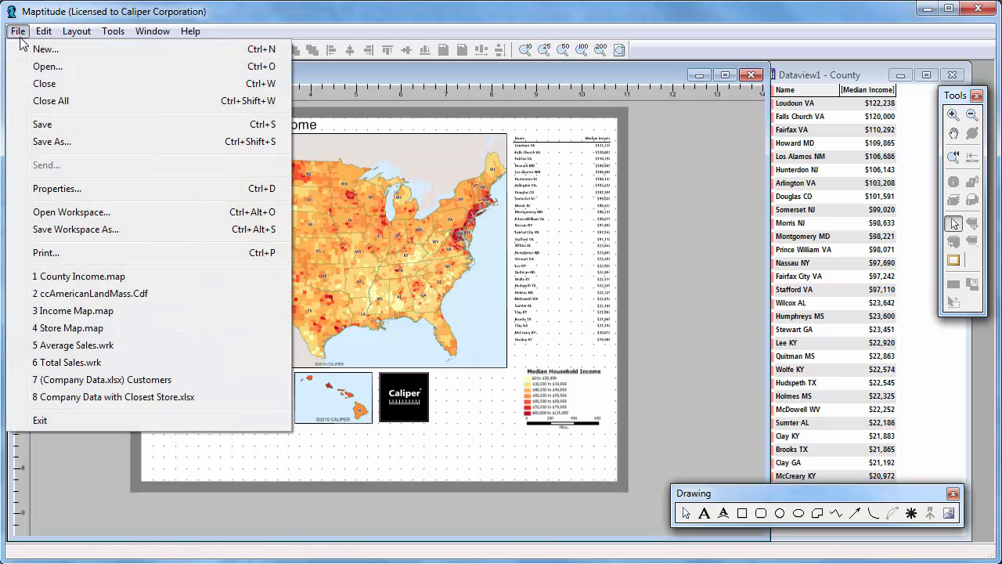
click(58, 139)
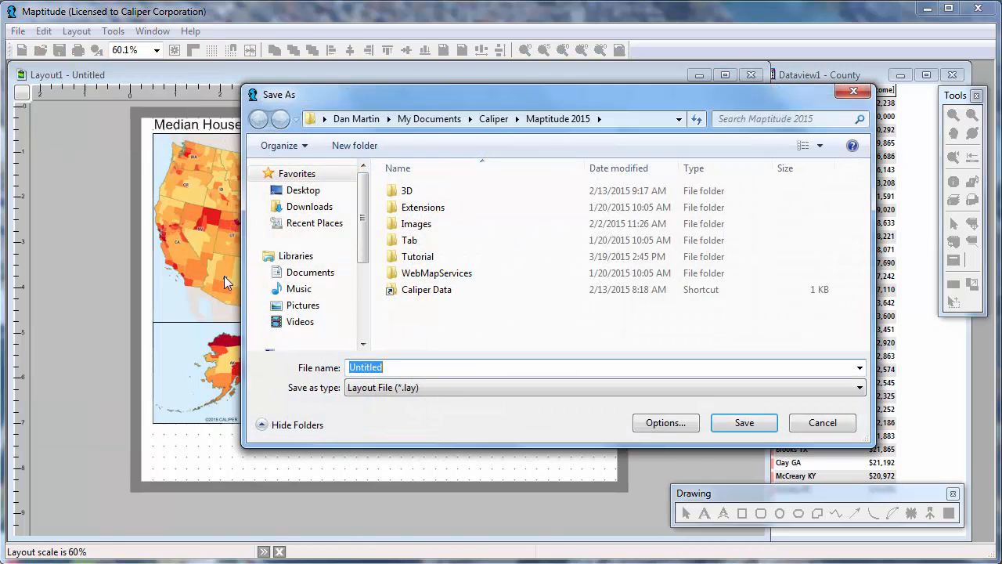
click(372, 388)
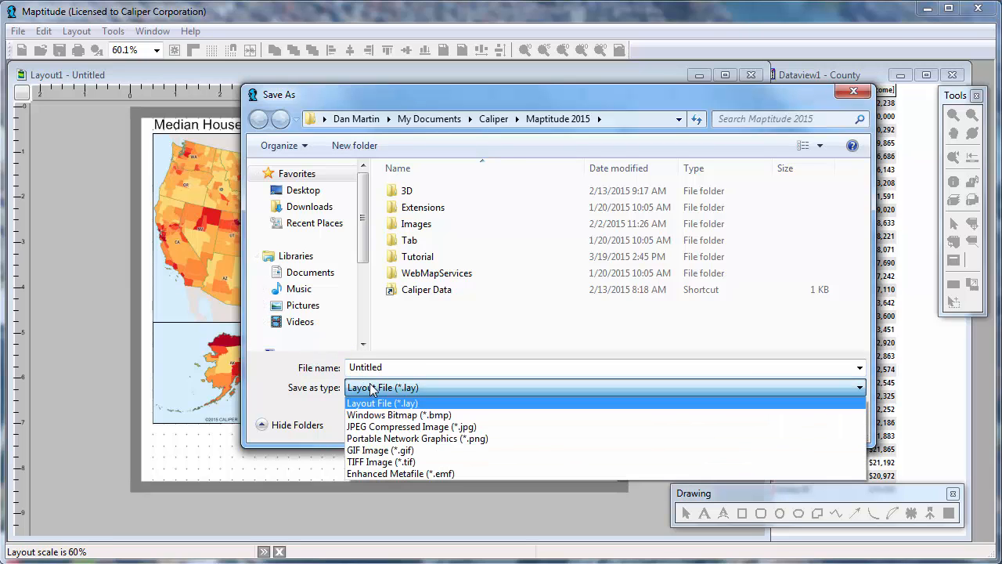
click(378, 426)
text(Me)
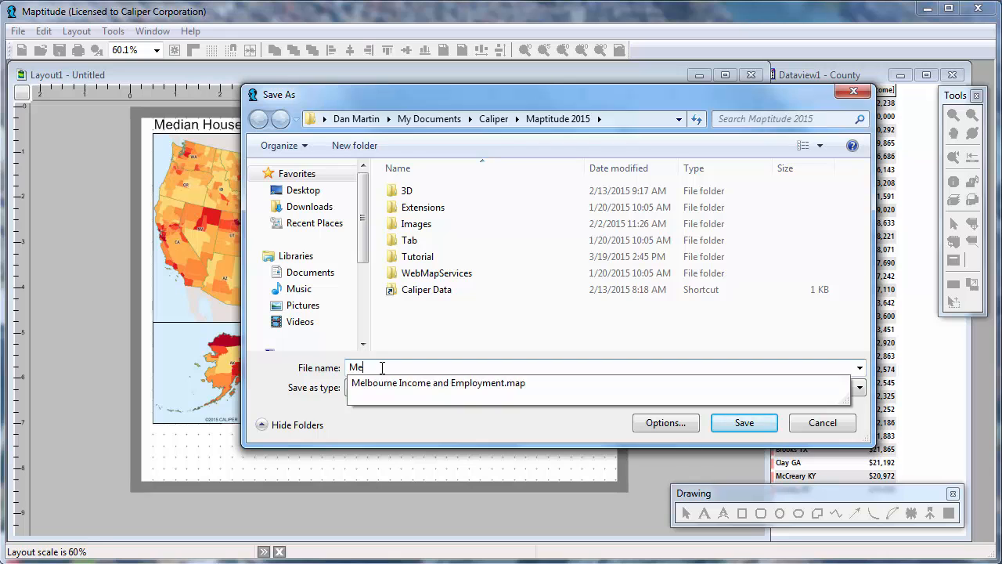
text(dian Income)
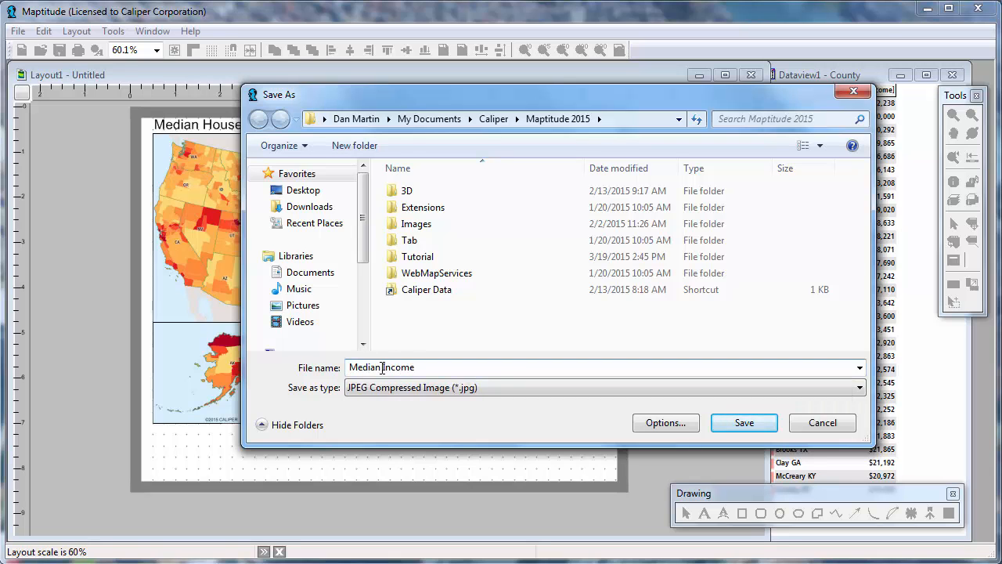
click(740, 424)
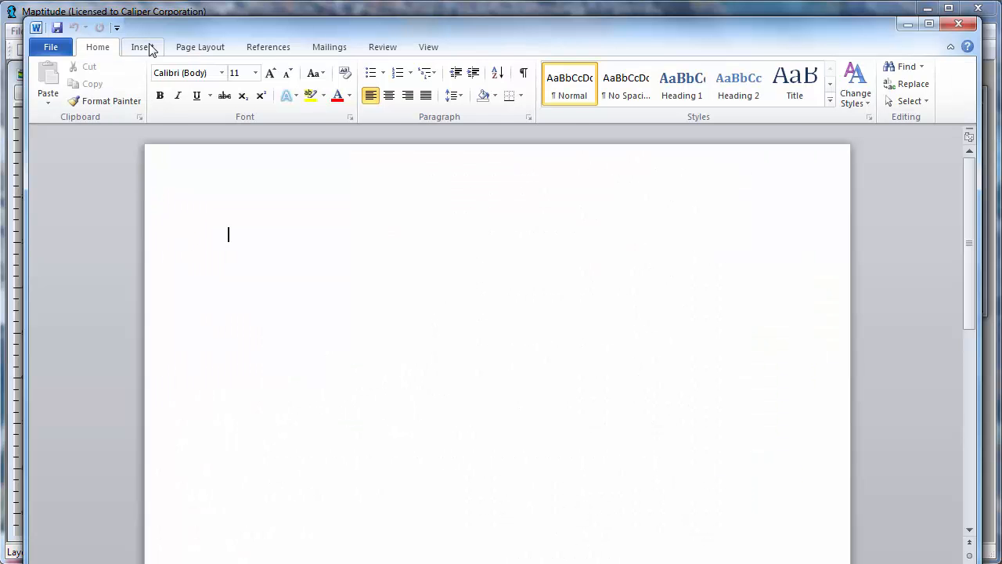
- Switch to Microsoft Word and insert the Median Income picture into the blank document
click(146, 47)
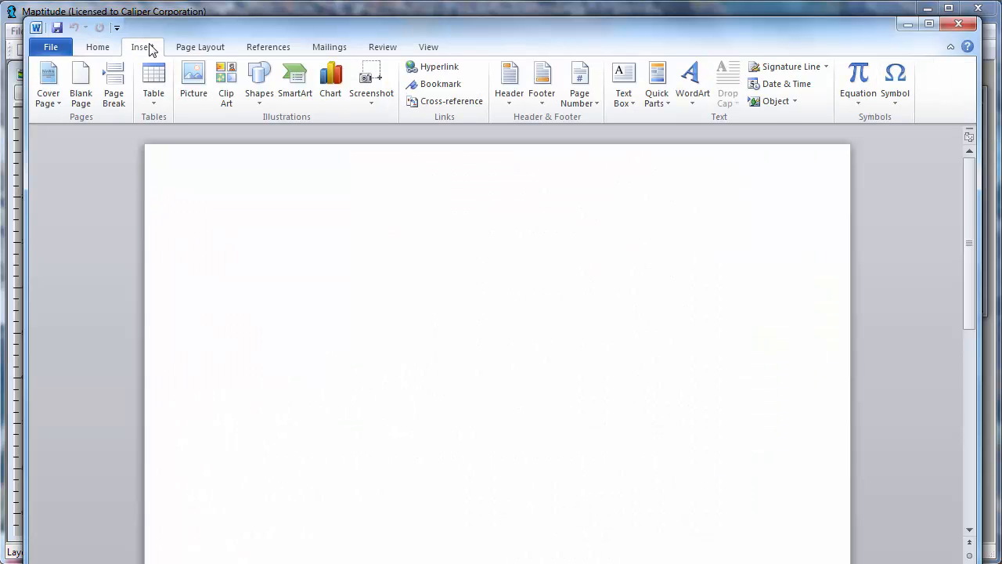
click(190, 72)
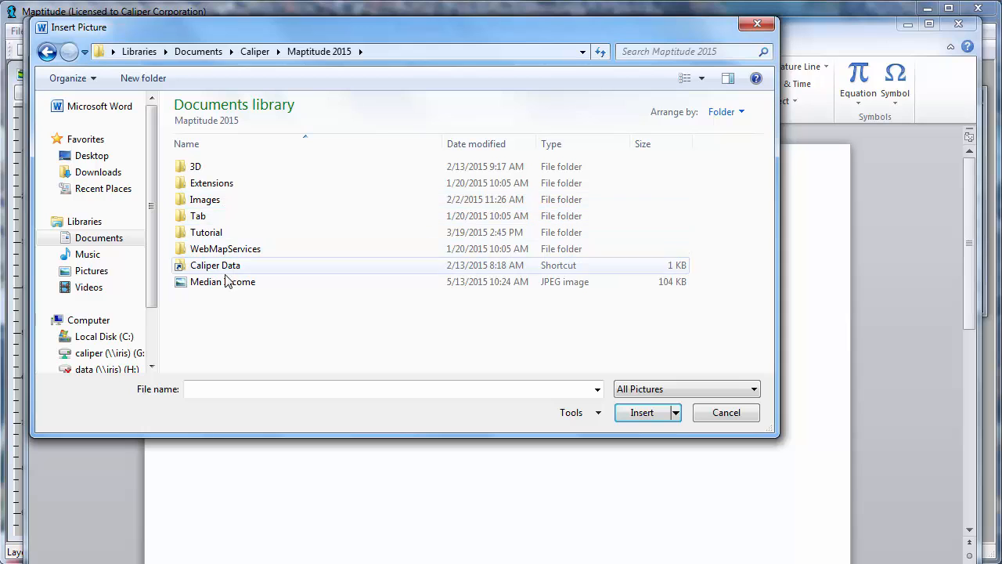
double_click(225, 285)
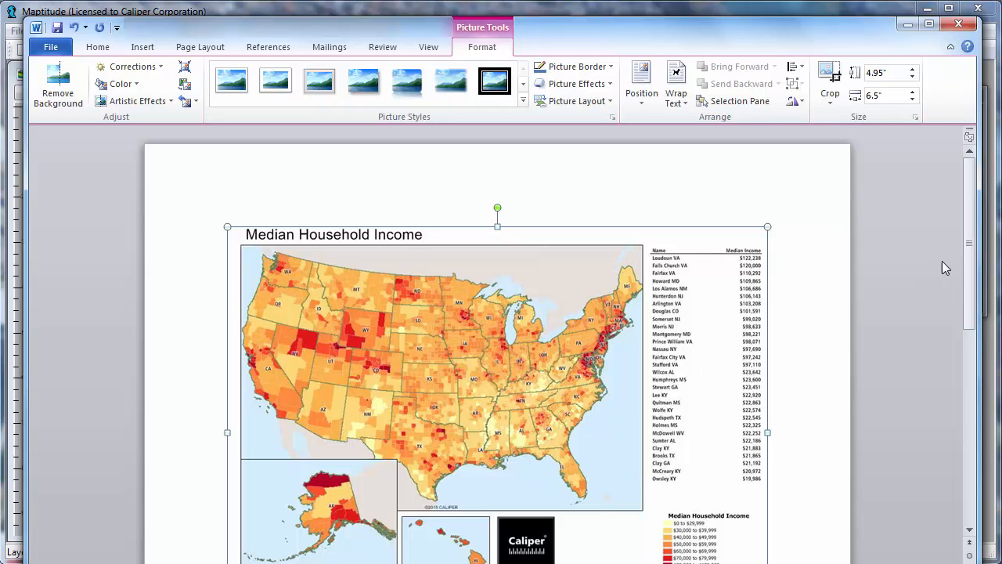
click(824, 291)
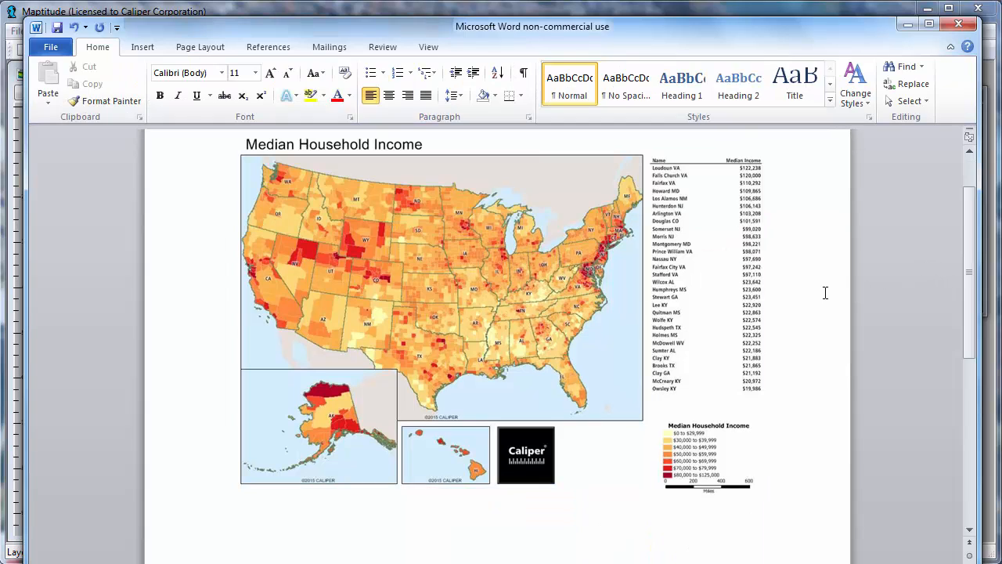